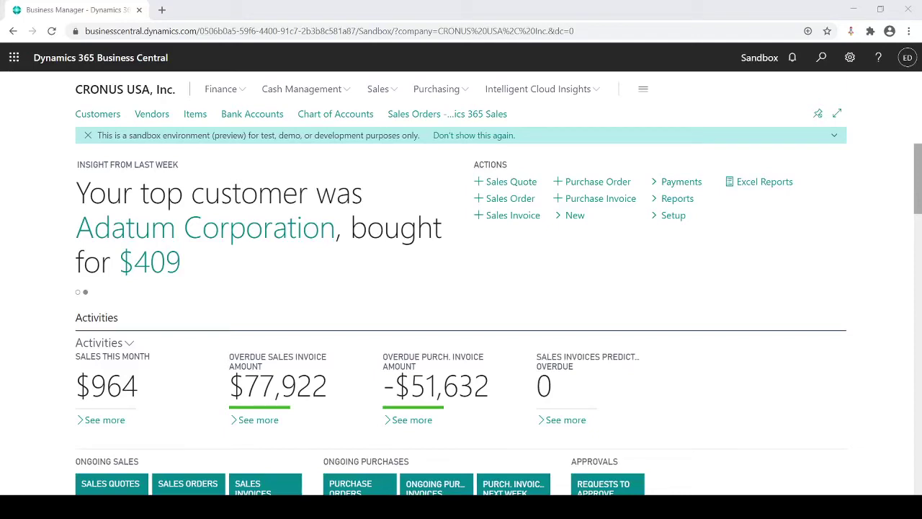
# Find the Dimensions list through Tell Me and select the DEPARTMENT dimension
pyautogui.click(635, 21)
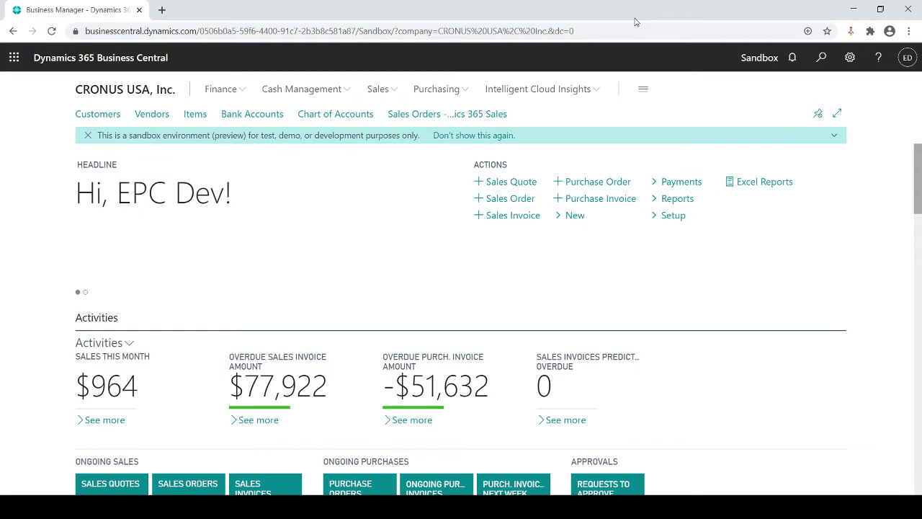
pyautogui.click(823, 61)
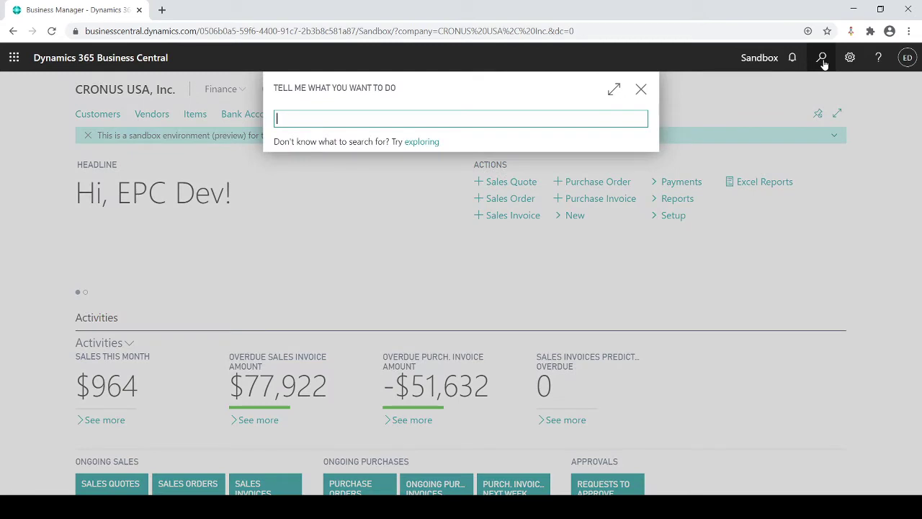
pyautogui.write('Dime')
pyautogui.write('nsion')
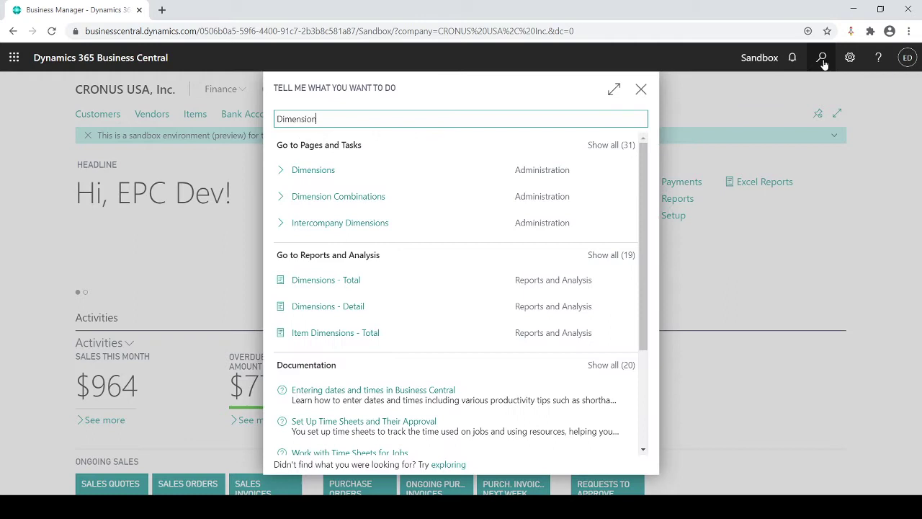
pyautogui.click(315, 170)
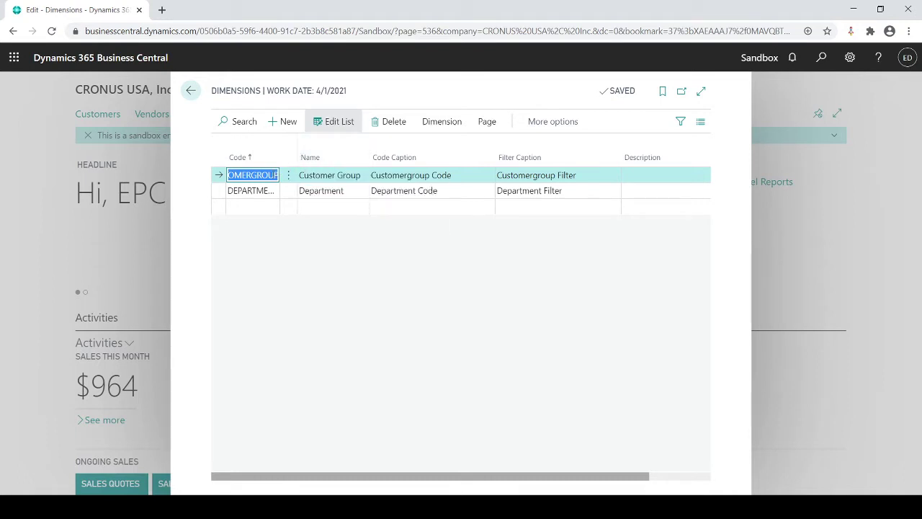
pyautogui.click(256, 194)
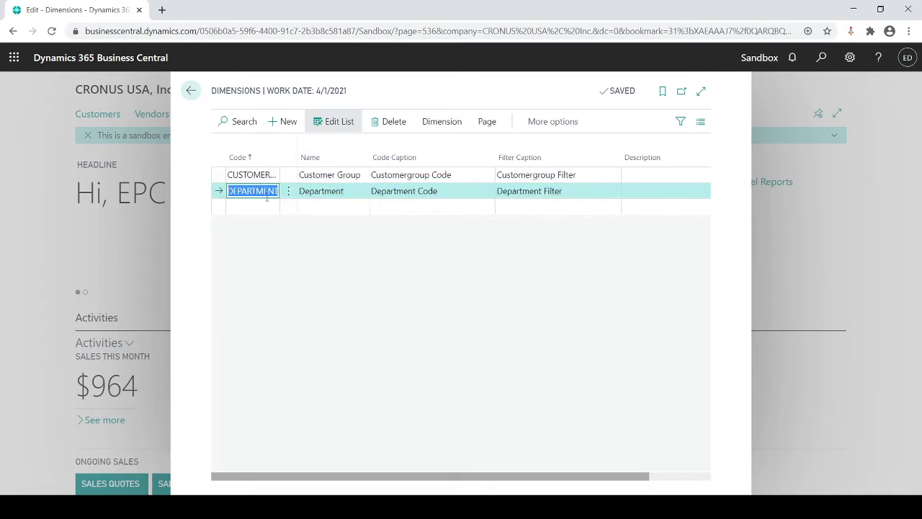
pyautogui.click(340, 192)
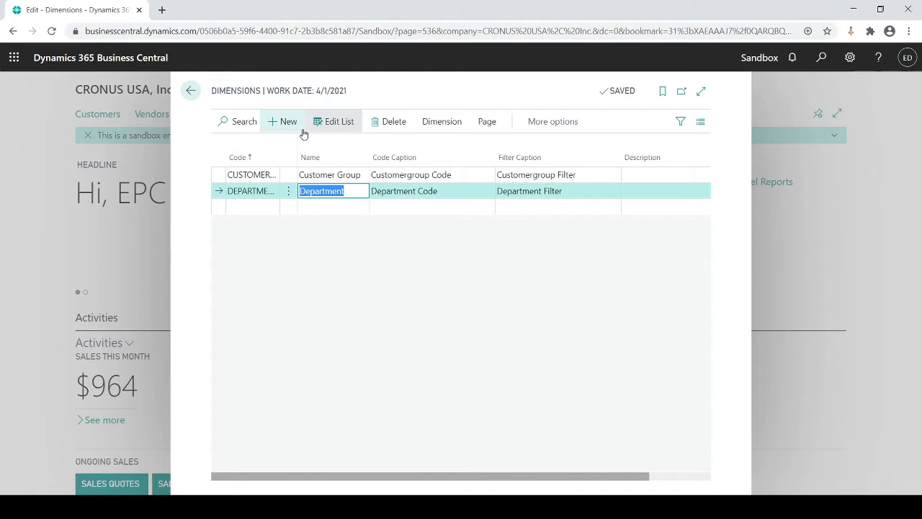
pyautogui.click(342, 179)
pyautogui.press('Down')
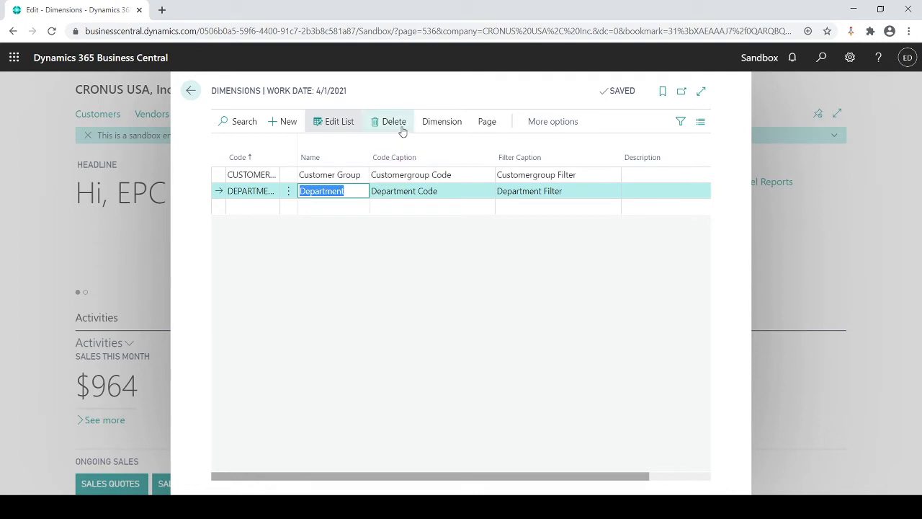
pyautogui.click(426, 126)
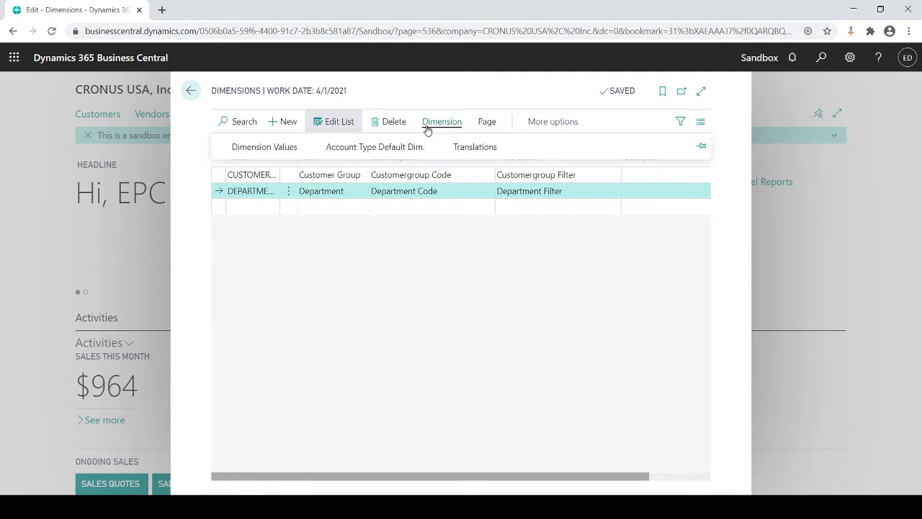
# Show the DEPARTMENT dimension values: ADM, PROD and SALES
pyautogui.click(264, 147)
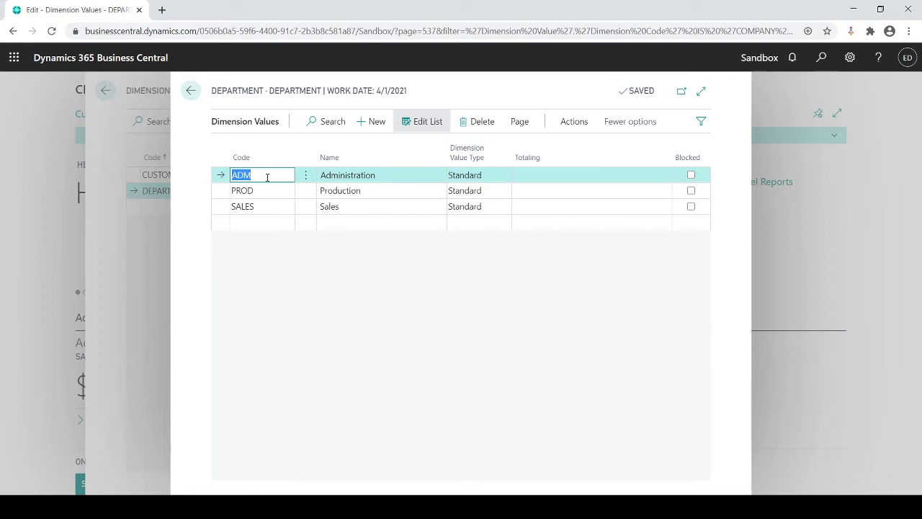
# Review Customer Group's values LARGE, MEDIUM and SMALL, then close back to the home page
pyautogui.click(192, 92)
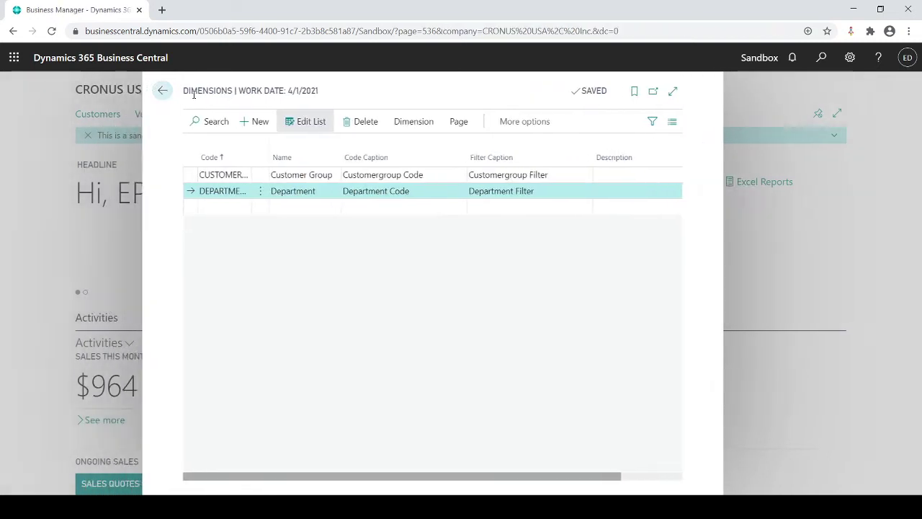
pyautogui.click(322, 176)
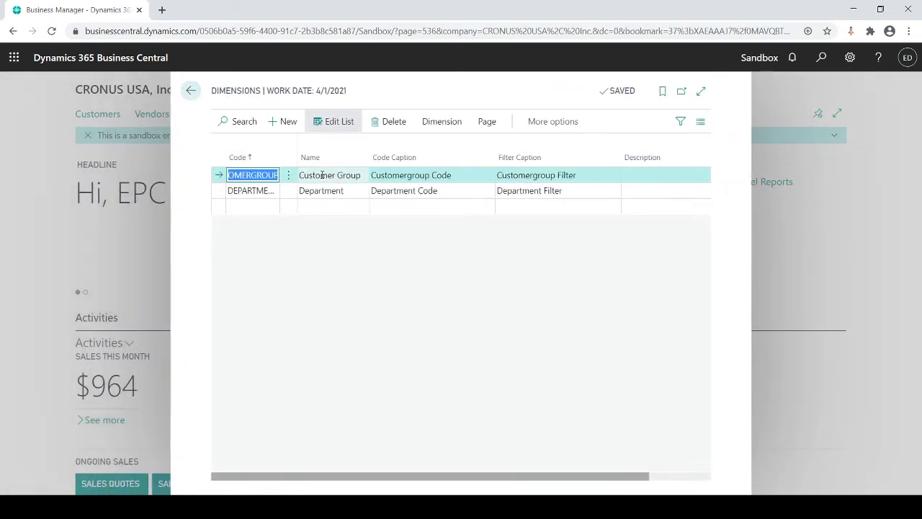
pyautogui.click(435, 123)
pyautogui.click(291, 144)
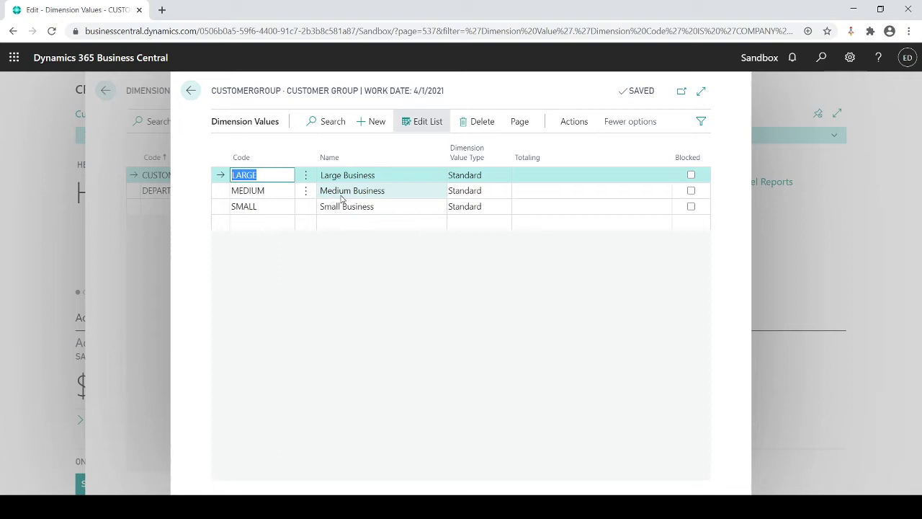
pyautogui.press('Escape')
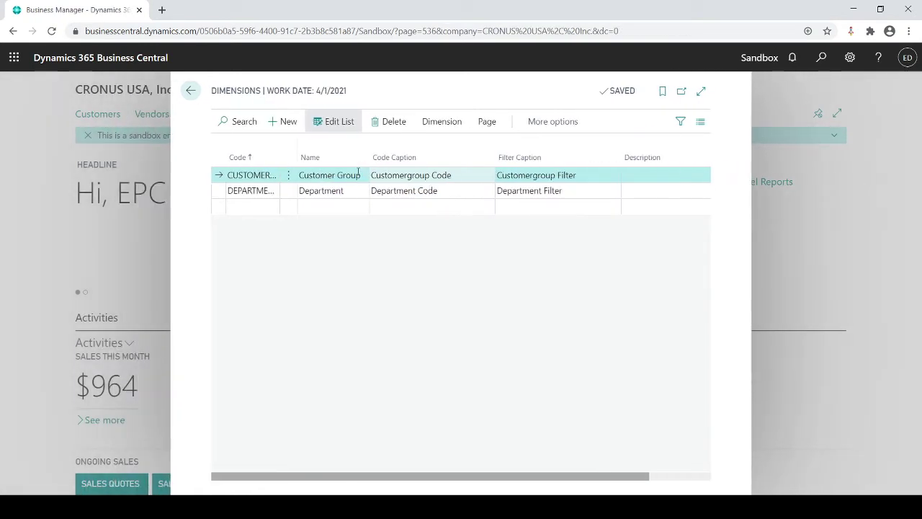
pyautogui.click(439, 124)
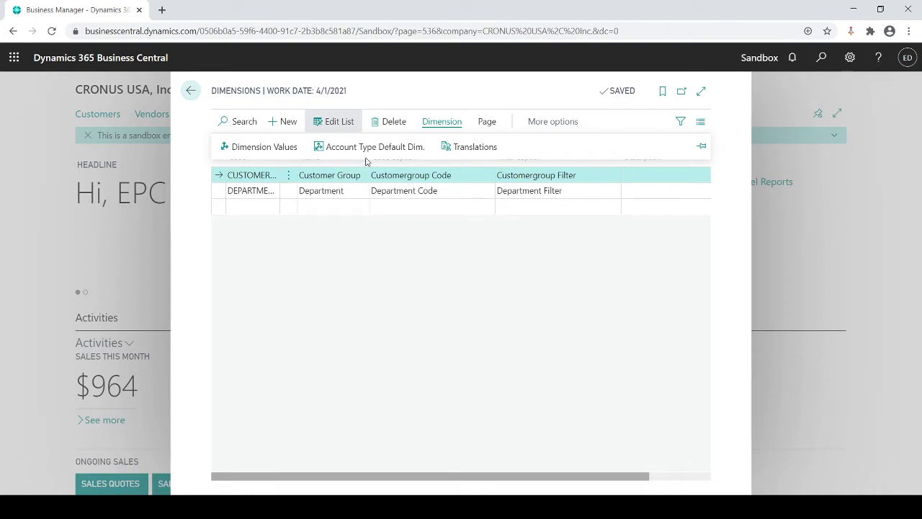
pyautogui.press('Escape')
pyautogui.press('Escape')
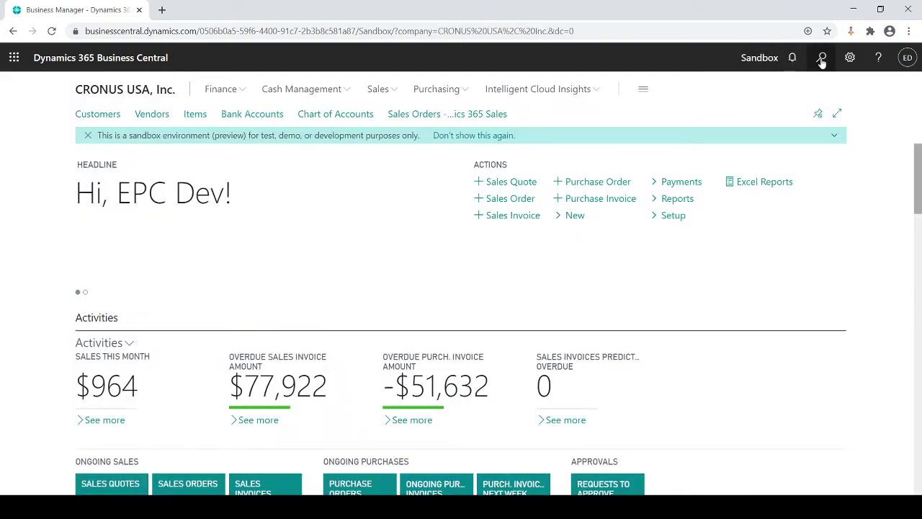
# Check General Ledger Setup's Dimensions section: DEPARTMENT and CUSTOMERGROUP as global dimensions 1 and 2
pyautogui.click(821, 58)
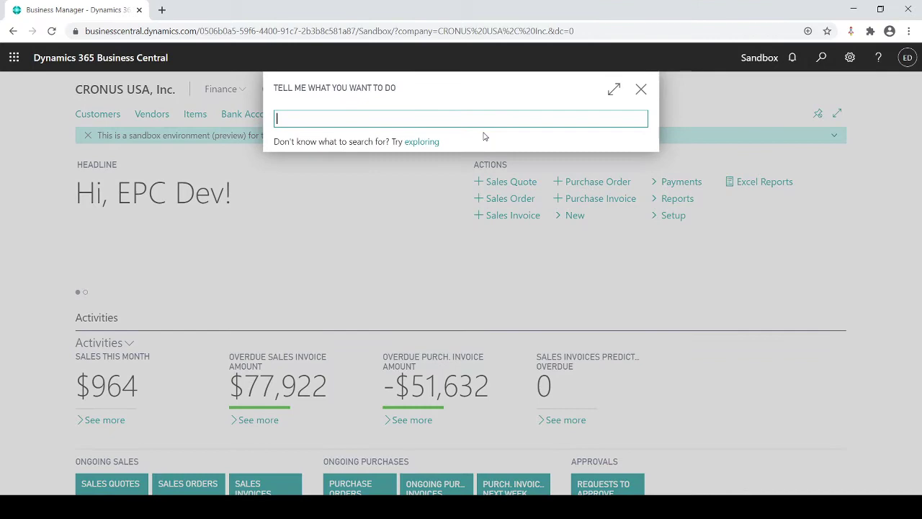
pyautogui.write('general s')
pyautogui.write('et')
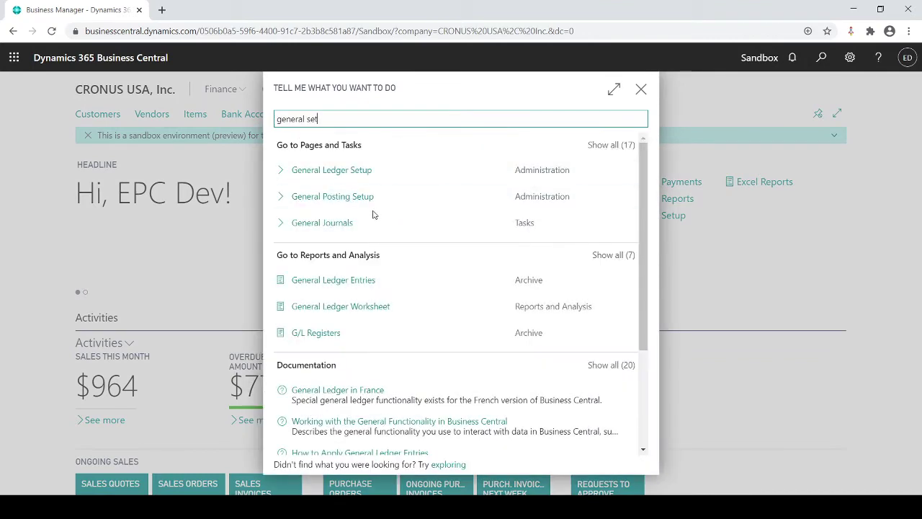
pyautogui.click(338, 178)
pyautogui.scroll(-5, 357, 274)
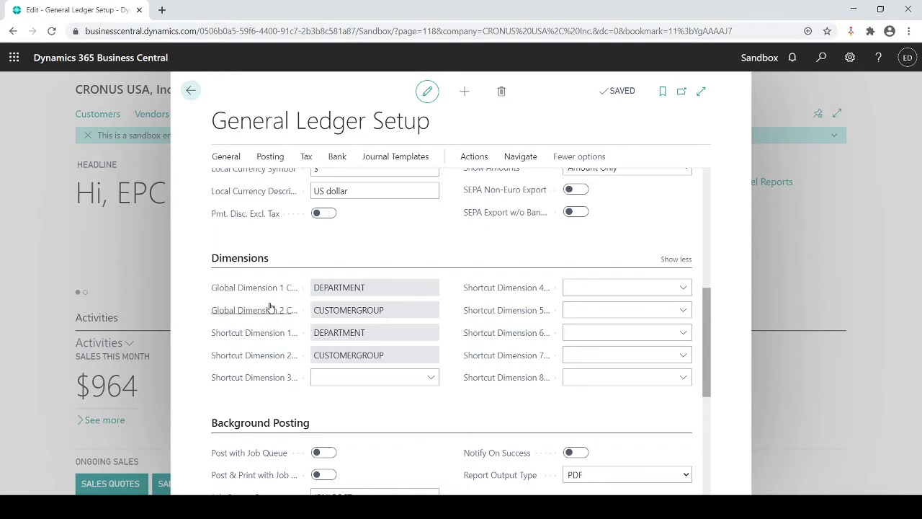
pyautogui.click(271, 308)
# Leave General Ledger Setup and go to the General Journals batch list under Finance
pyautogui.click(191, 92)
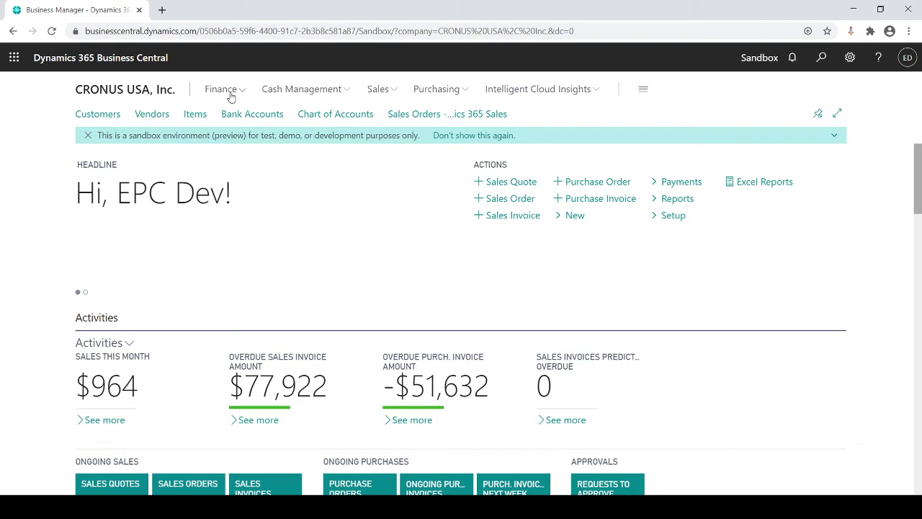
pyautogui.click(231, 97)
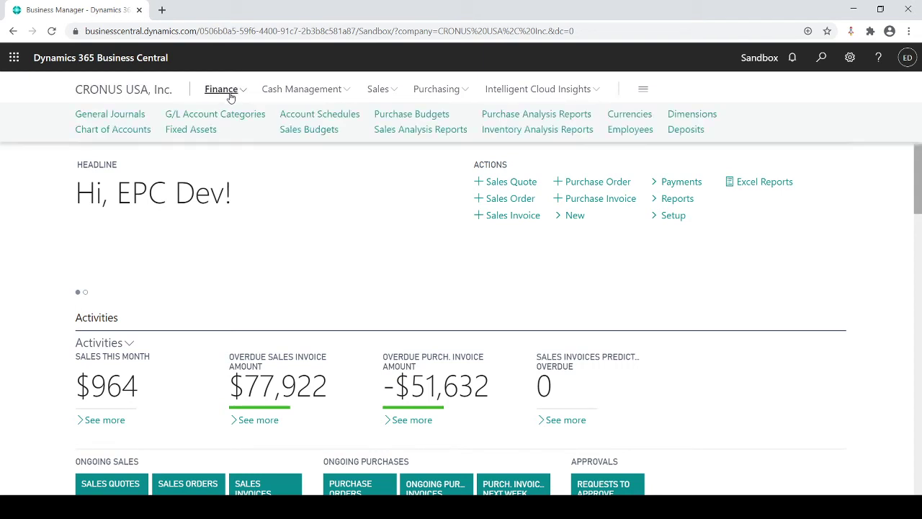
pyautogui.click(113, 117)
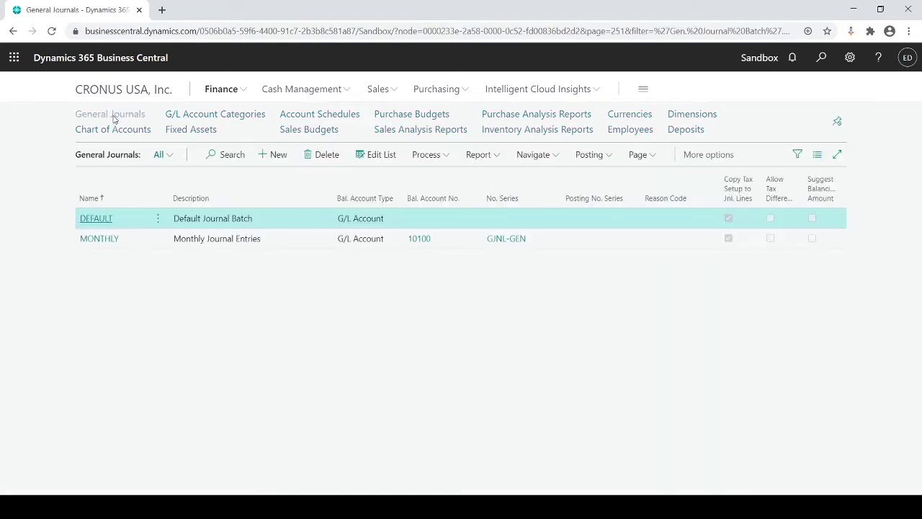
# In the DEFAULT journal, enter a line for account 60200 Advertising Expense with amount 600
pyautogui.click(97, 218)
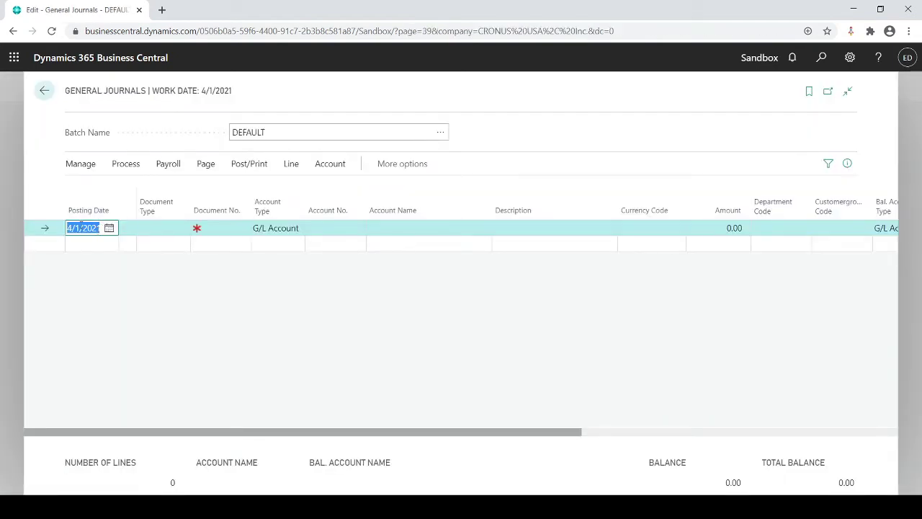
pyautogui.click(217, 228)
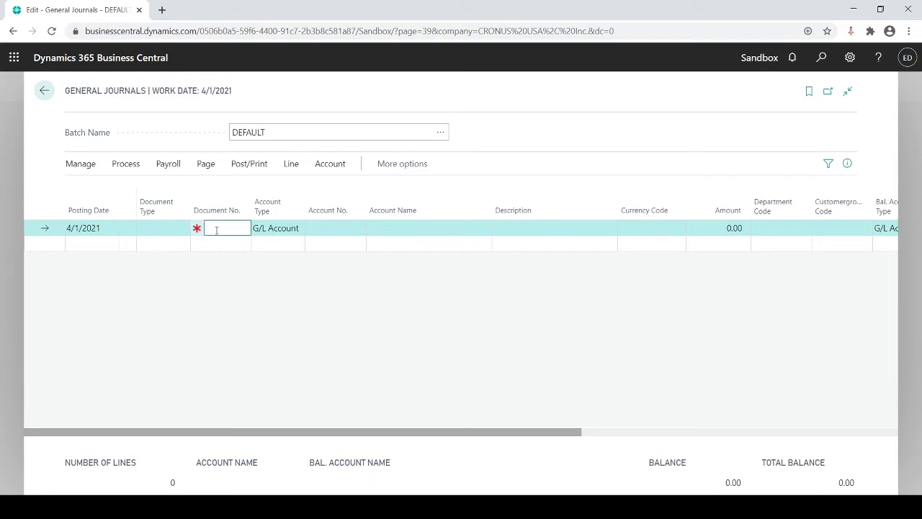
pyautogui.write('123')
pyautogui.press('Tab')
pyautogui.press('Tab')
pyautogui.write('60200')
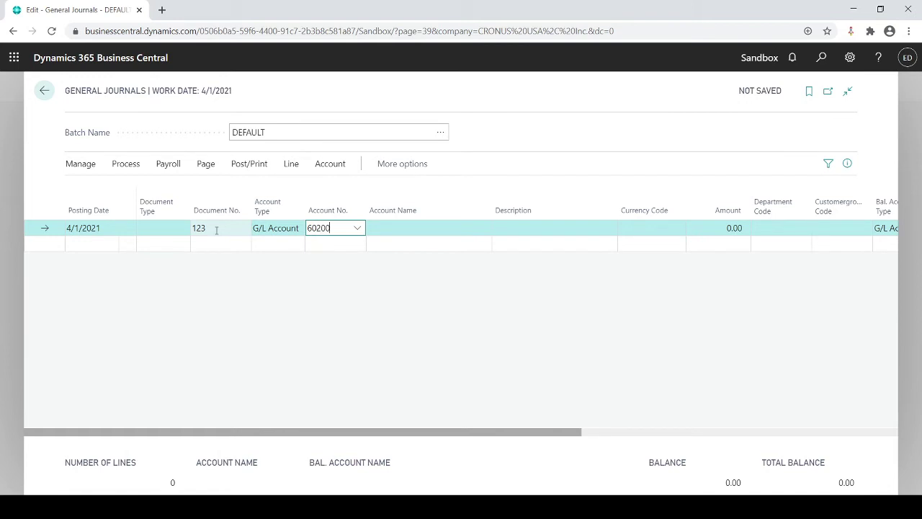
pyautogui.press('Tab')
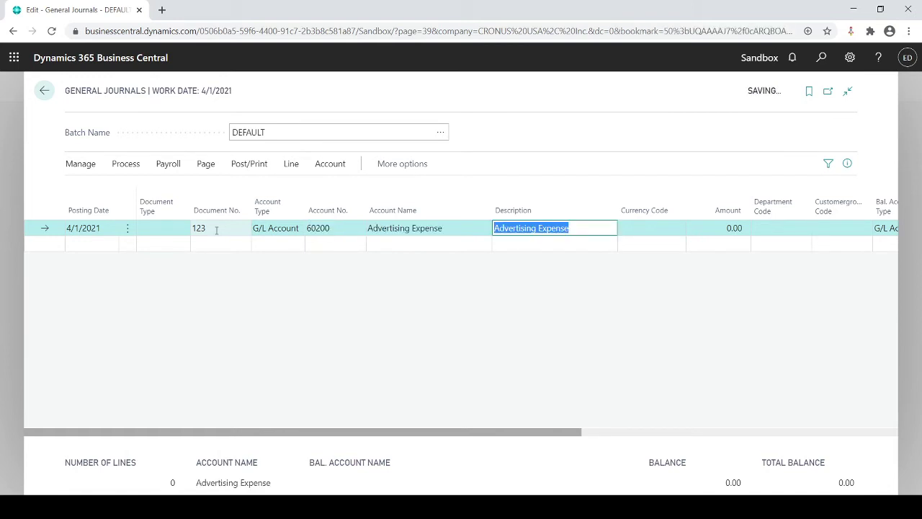
pyautogui.press('Tab')
pyautogui.press('Tab')
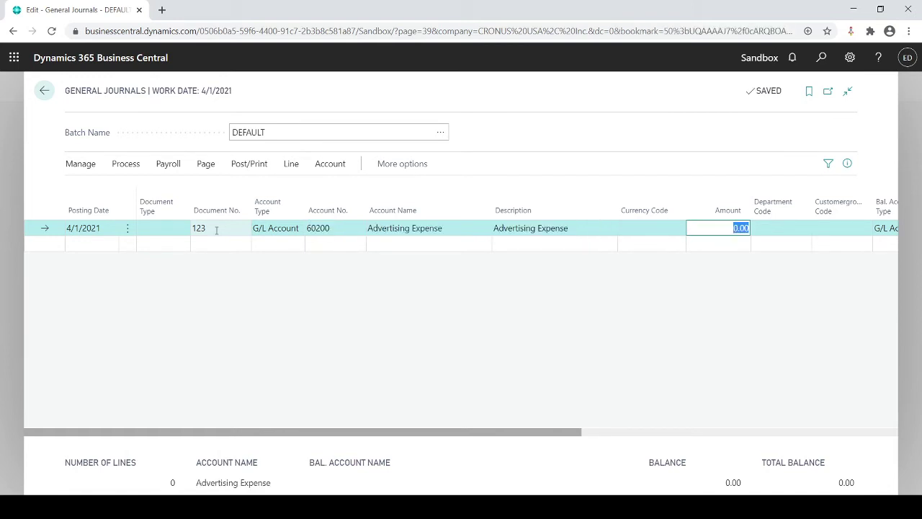
pyautogui.write('60')
pyautogui.press('Tab')
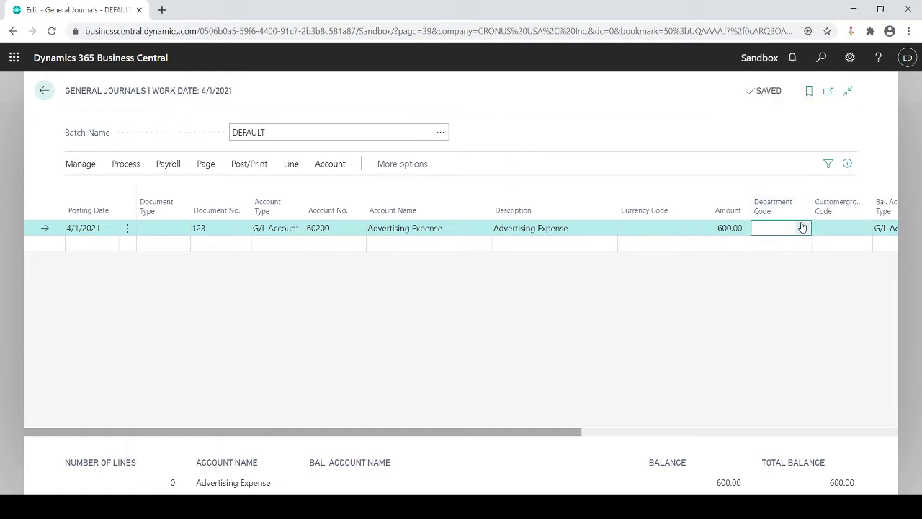
# Tag the 60200 line with department ADM and customer group LARGE
pyautogui.click(802, 227)
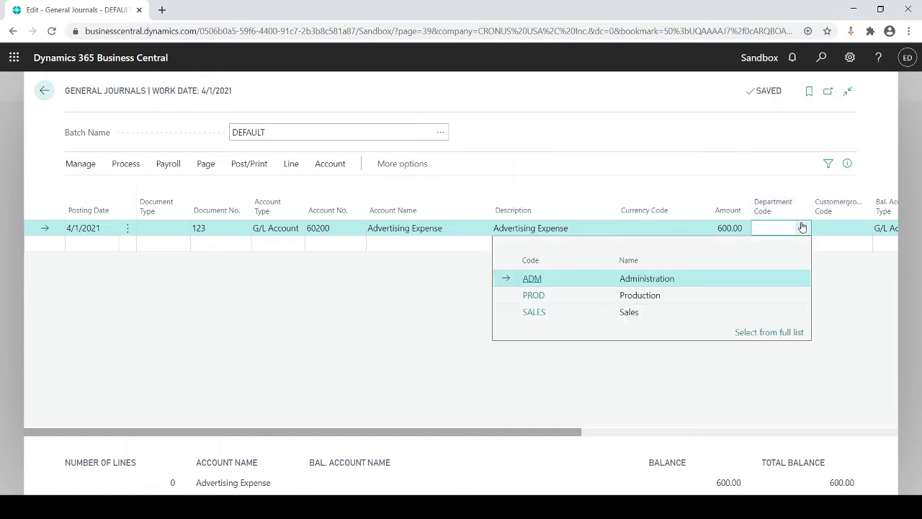
pyautogui.click(531, 279)
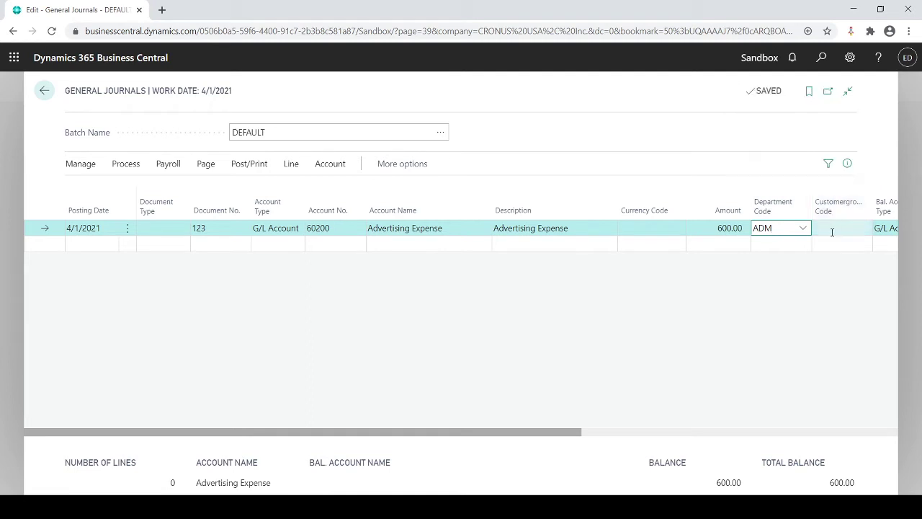
pyautogui.click(832, 231)
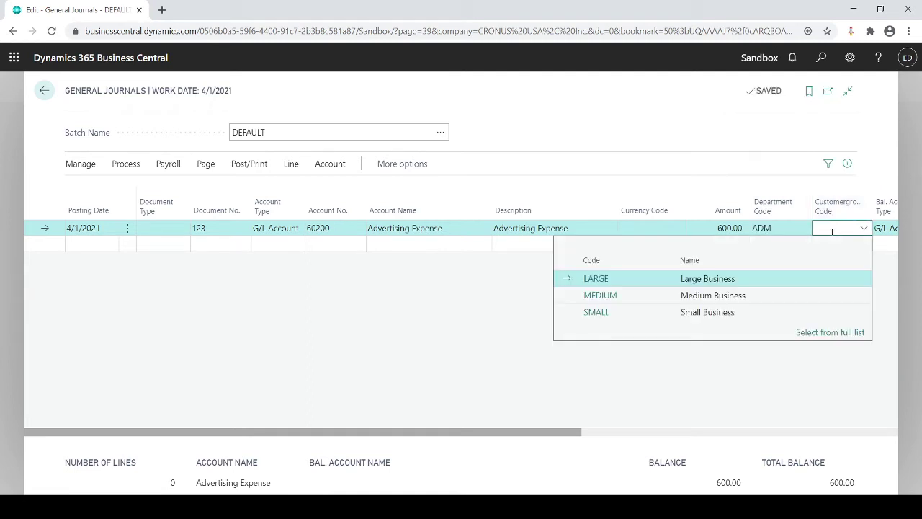
pyautogui.click(591, 280)
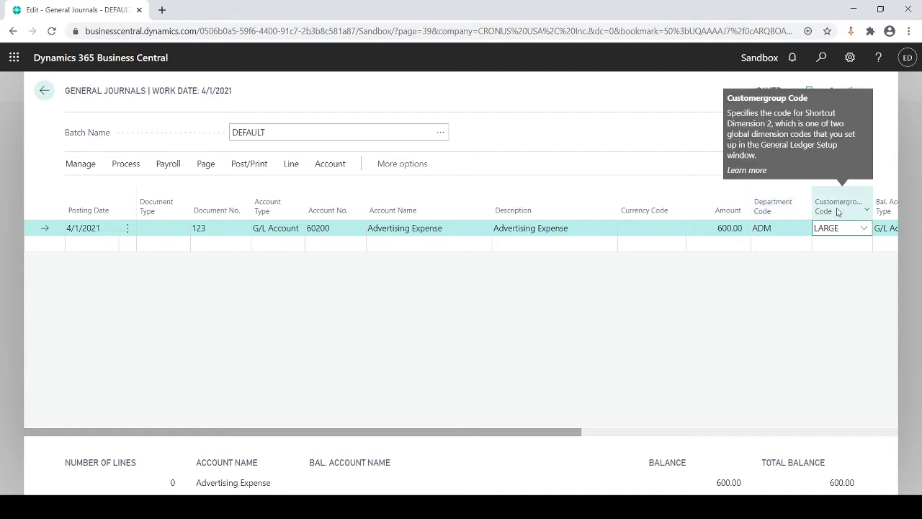
pyautogui.click(211, 246)
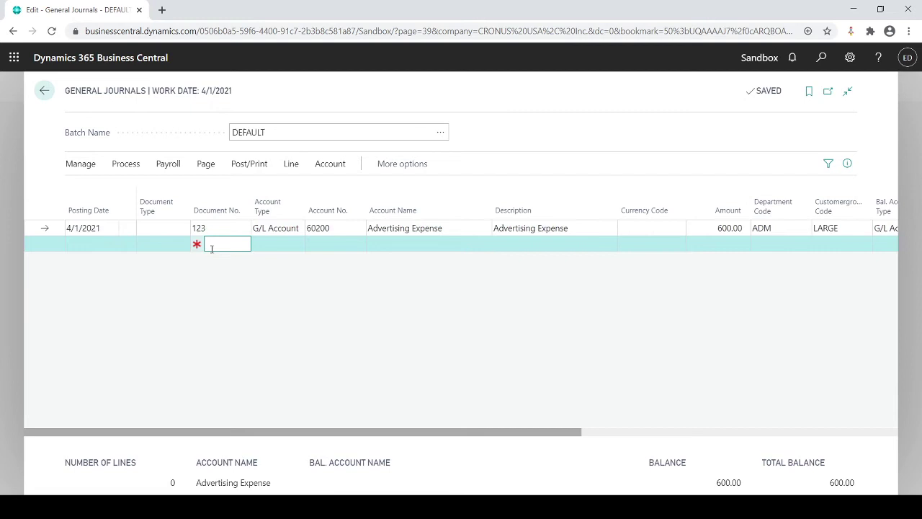
# Add a balancing line crediting -600 to account 40200 Income, Product Sales
pyautogui.click(317, 244)
pyautogui.write('40200')
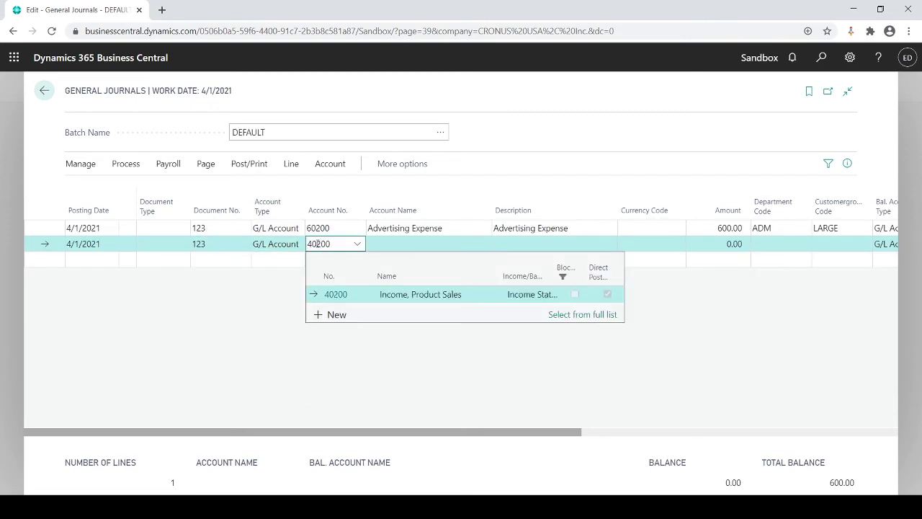
pyautogui.press('Tab')
pyautogui.press('Tab')
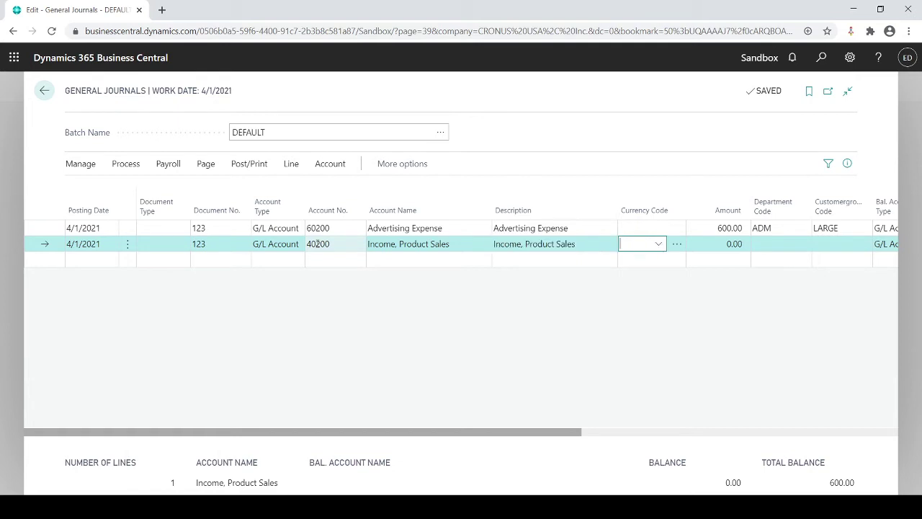
pyautogui.press('Tab')
pyautogui.write('1')
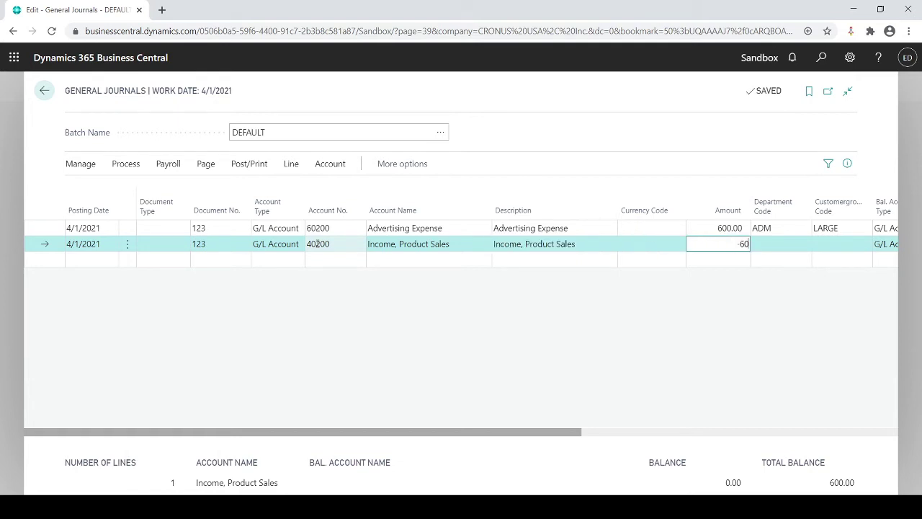
pyautogui.press('Tab')
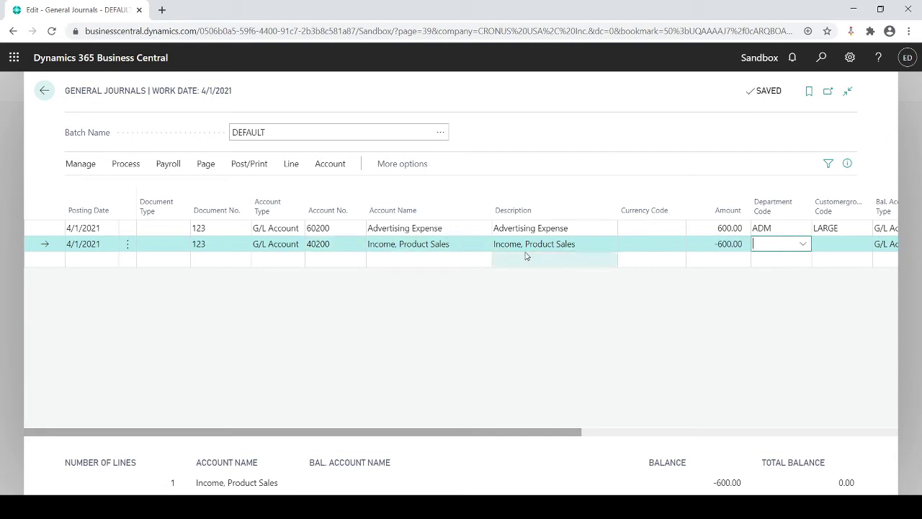
# Tag the 40200 line with department PROD and customer group SMALL, then post the journal
pyautogui.click(803, 243)
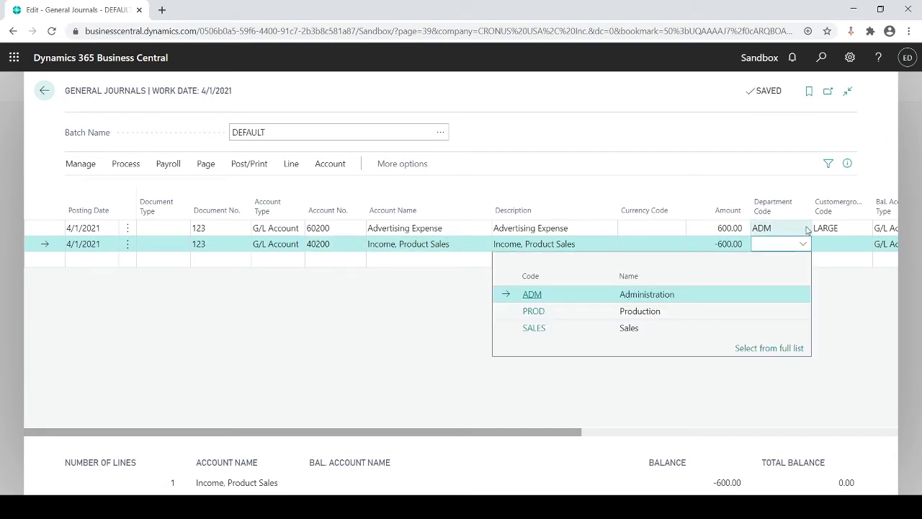
pyautogui.click(533, 310)
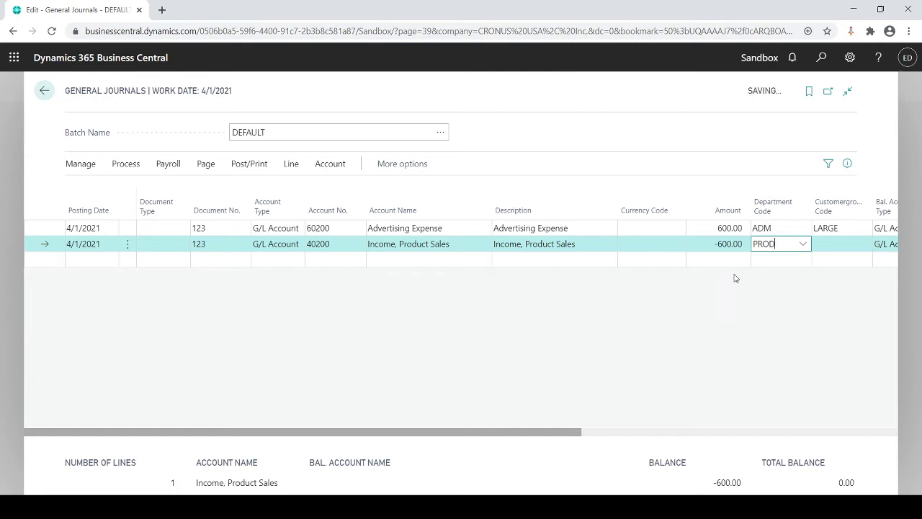
pyautogui.click(834, 246)
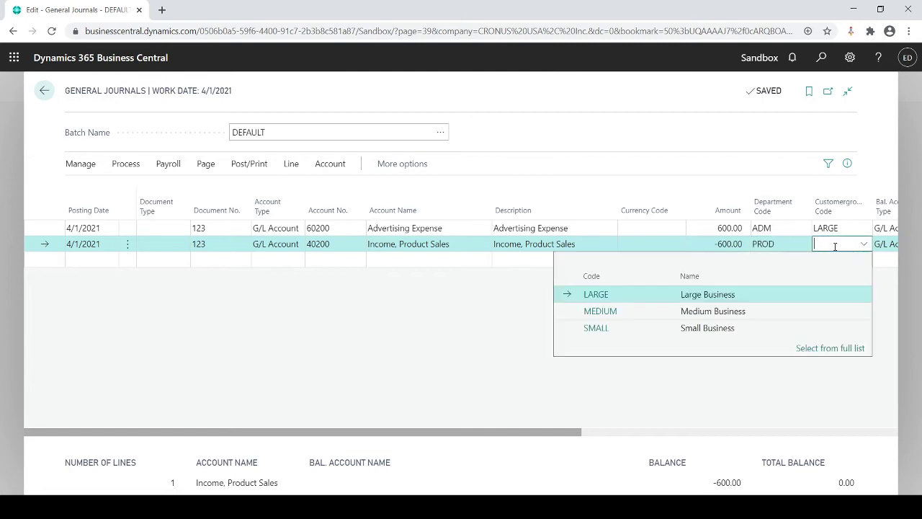
pyautogui.click(593, 324)
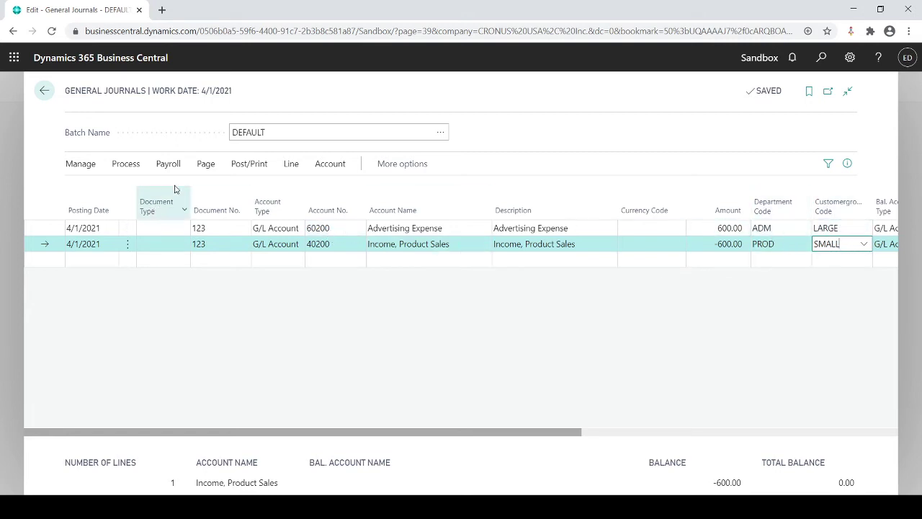
pyautogui.click(245, 165)
pyautogui.click(93, 189)
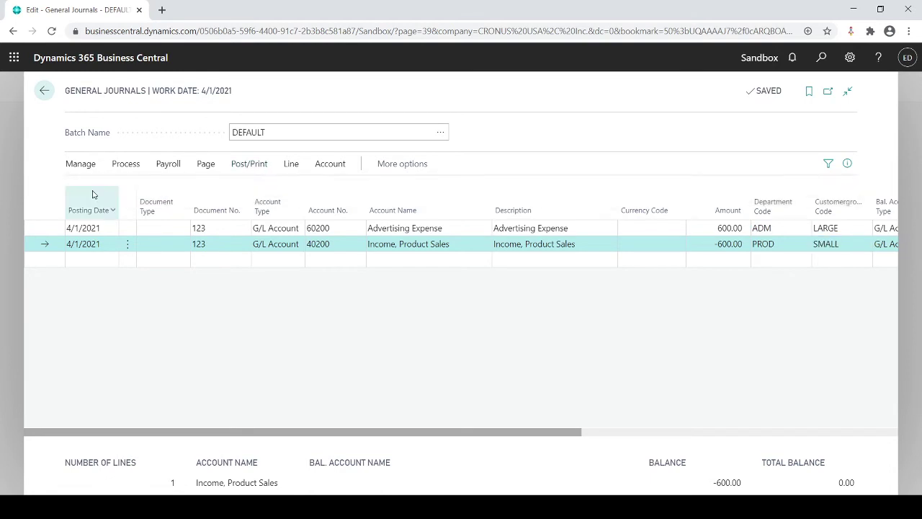
# Confirm the posting, dismiss the success message and return to the home page
pyautogui.click(531, 315)
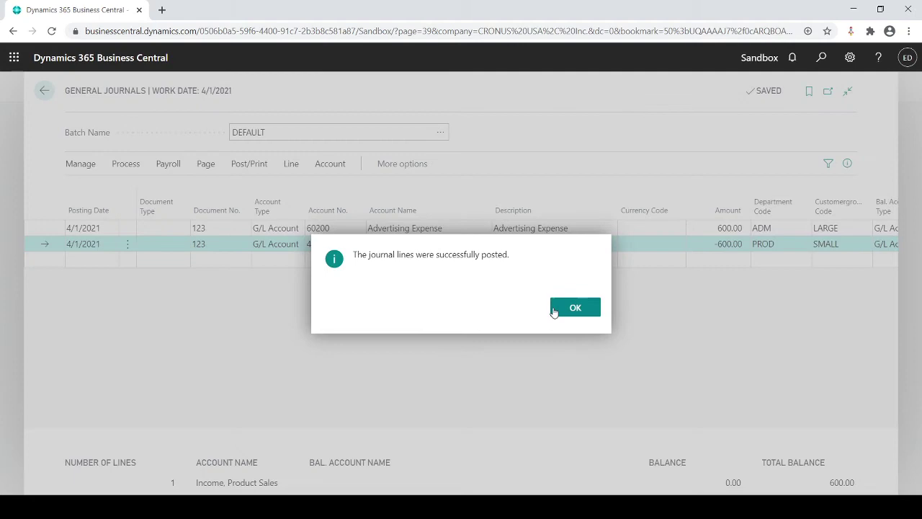
pyautogui.click(558, 310)
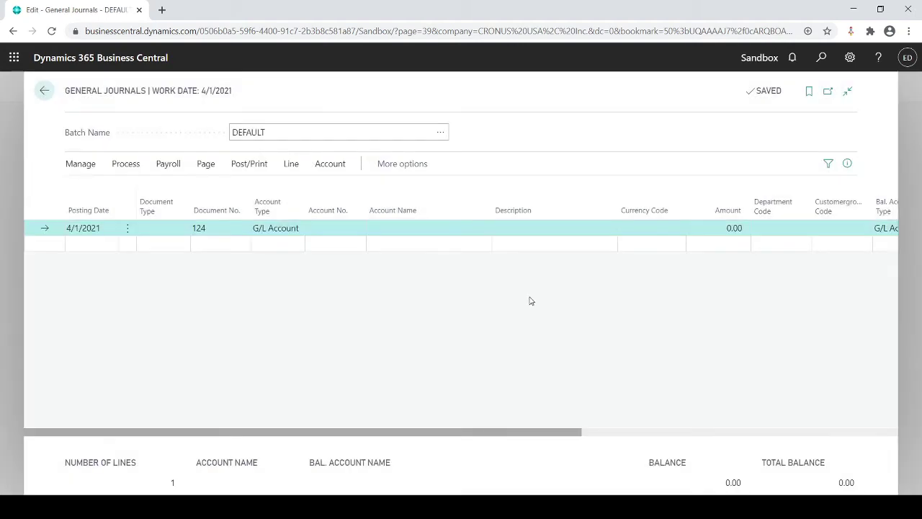
pyautogui.click(44, 91)
pyautogui.click(99, 90)
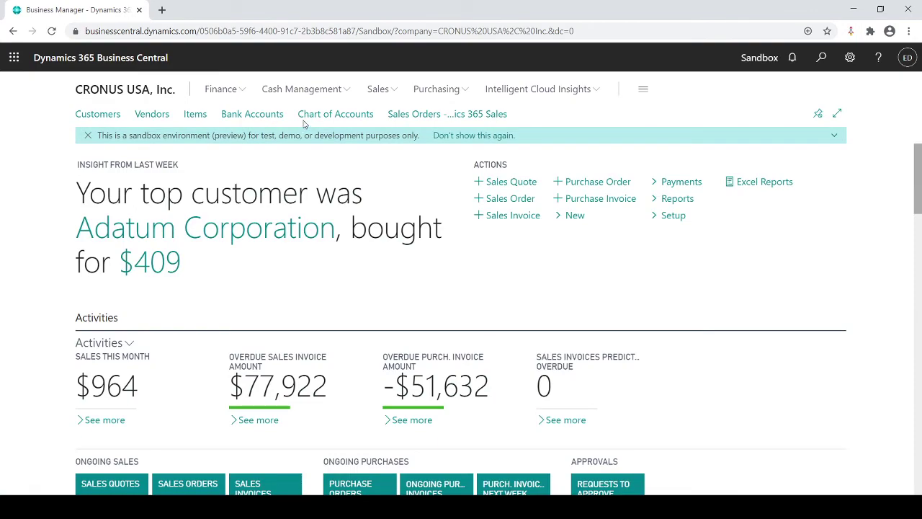
# Open the Chart of Accounts and drill into account 40200's net change entries
pyautogui.click(306, 118)
pyautogui.scroll(-8, 351, 274)
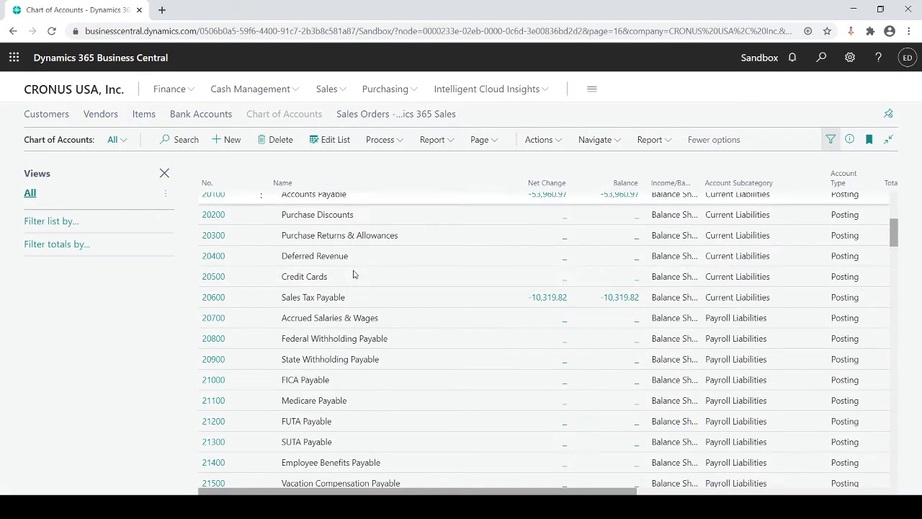
pyautogui.scroll(-5, 352, 274)
pyautogui.scroll(-4, 353, 272)
pyautogui.scroll(-1, 353, 274)
pyautogui.scroll(-5, 353, 274)
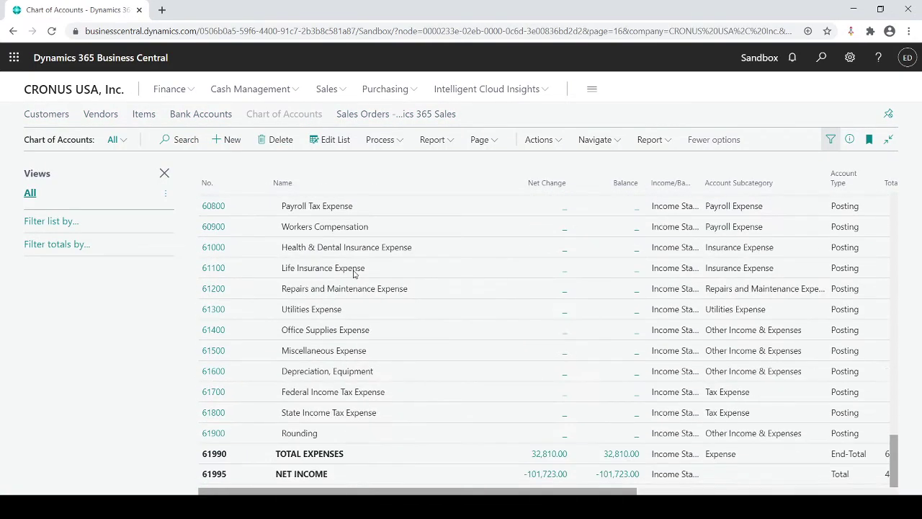
pyautogui.scroll(4, 353, 274)
pyautogui.scroll(3, 353, 274)
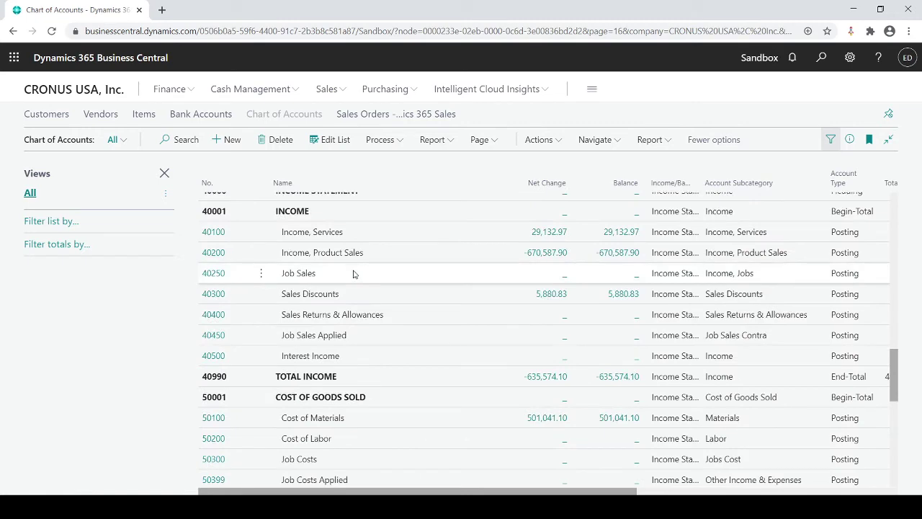
pyautogui.click(555, 252)
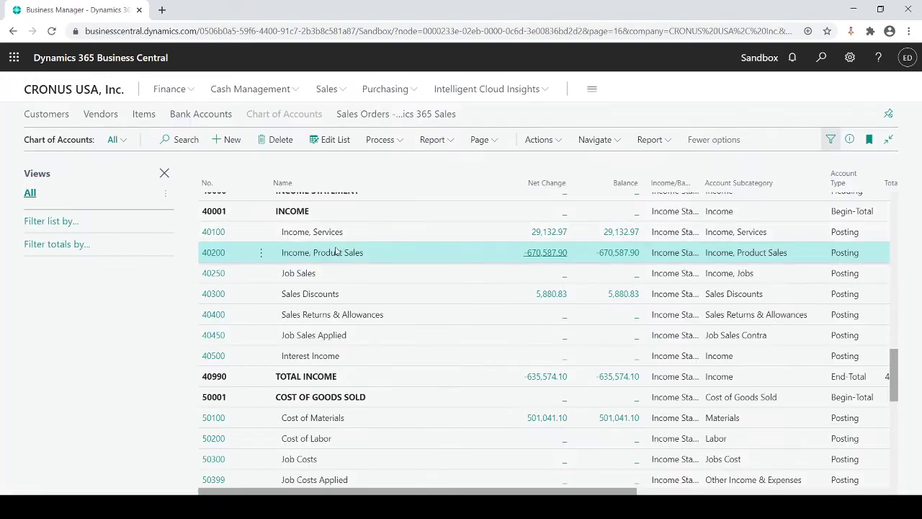
pyautogui.click(548, 254)
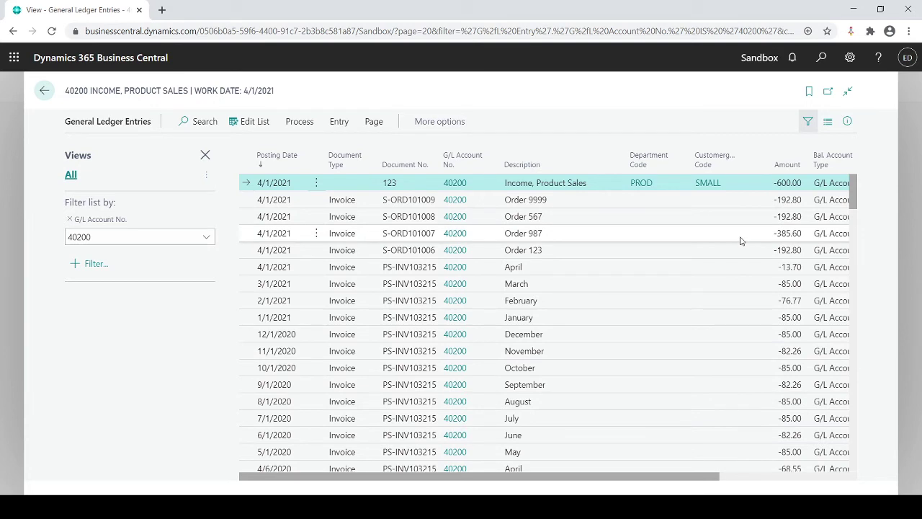
pyautogui.click(57, 99)
pyautogui.scroll(-3, 258, 381)
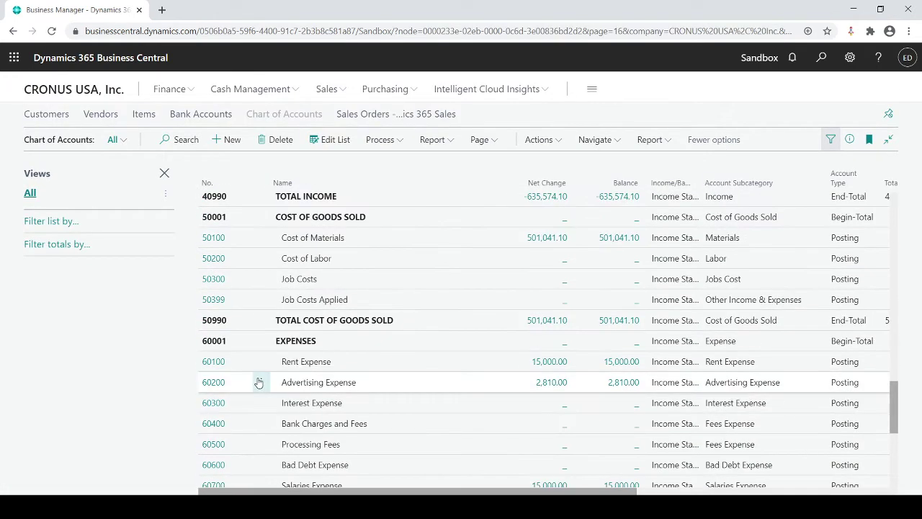
pyautogui.click(548, 383)
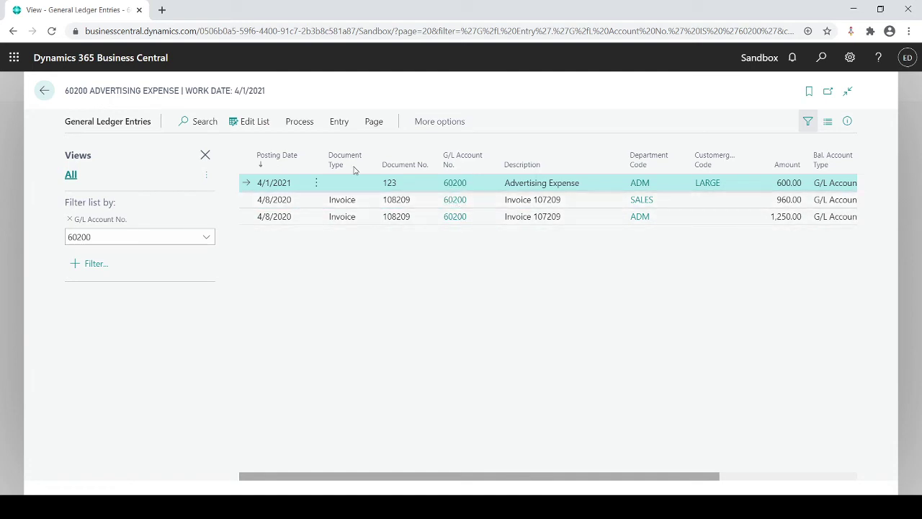
pyautogui.click(42, 93)
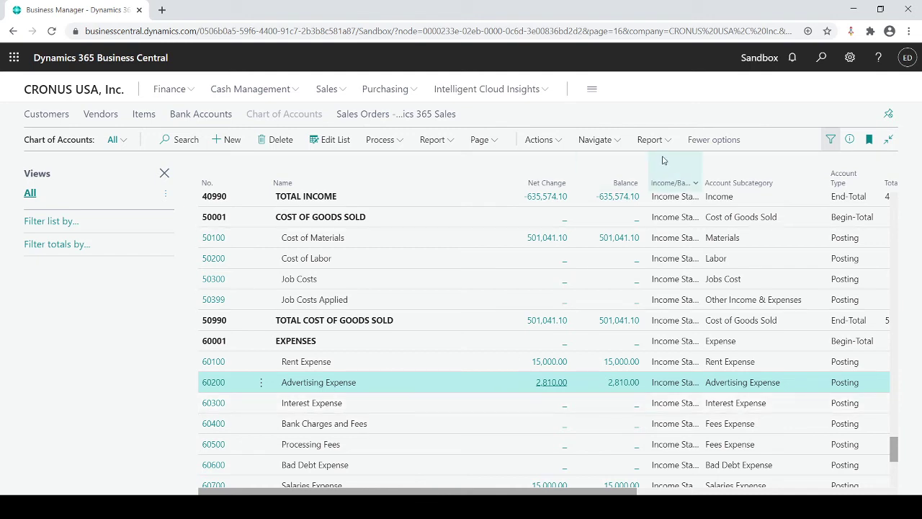
# Add a DEPARTMENT default dimension to account 60200, first with value PROD and Same Code
pyautogui.click(614, 144)
pyautogui.moveTo(546, 162)
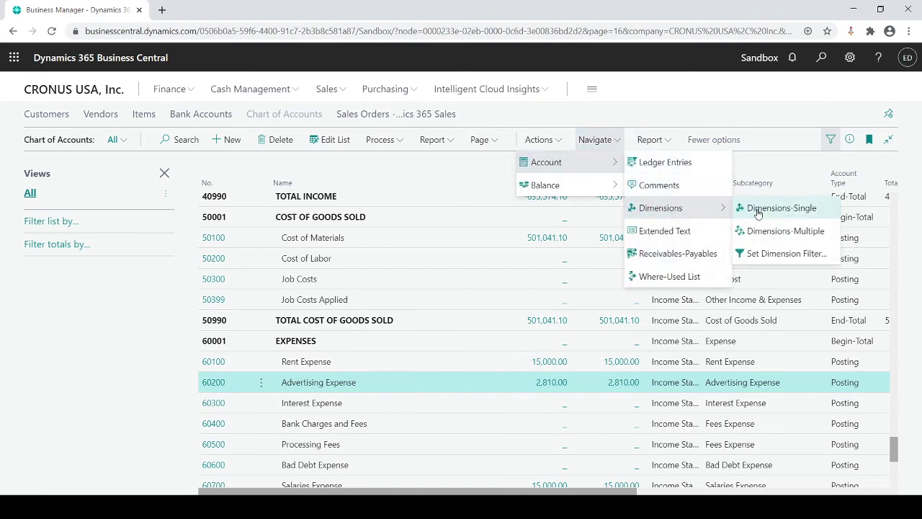
pyautogui.click(775, 213)
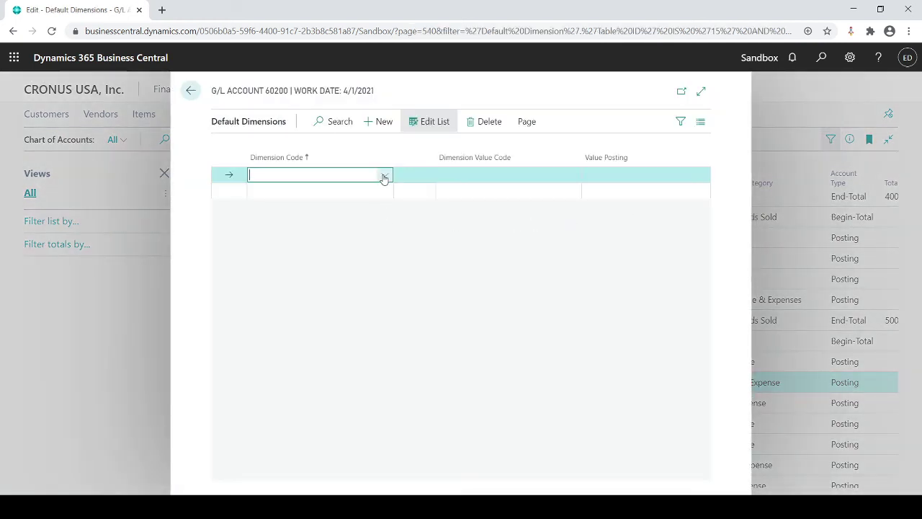
pyautogui.click(384, 177)
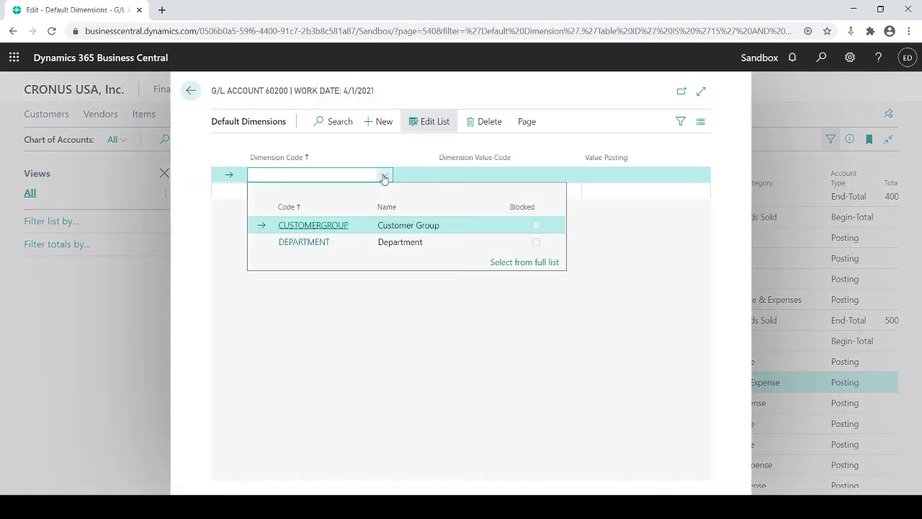
pyautogui.click(302, 246)
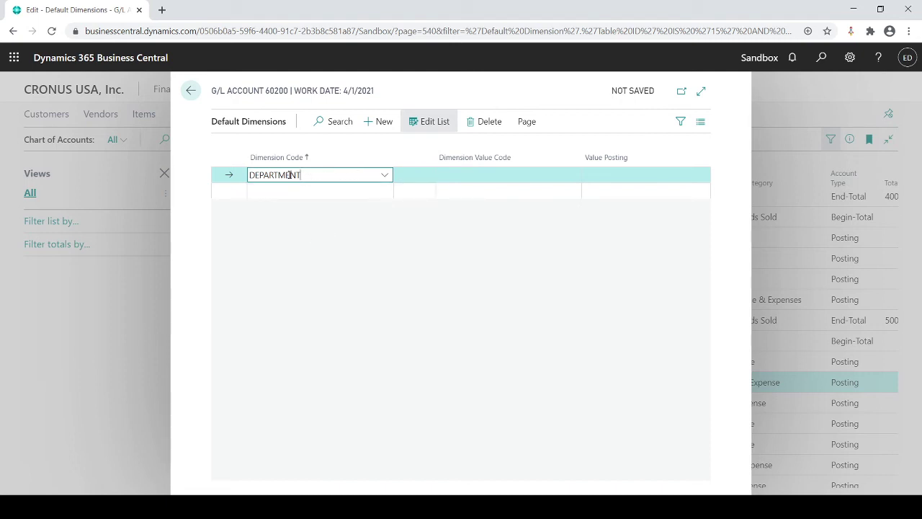
pyautogui.click(656, 176)
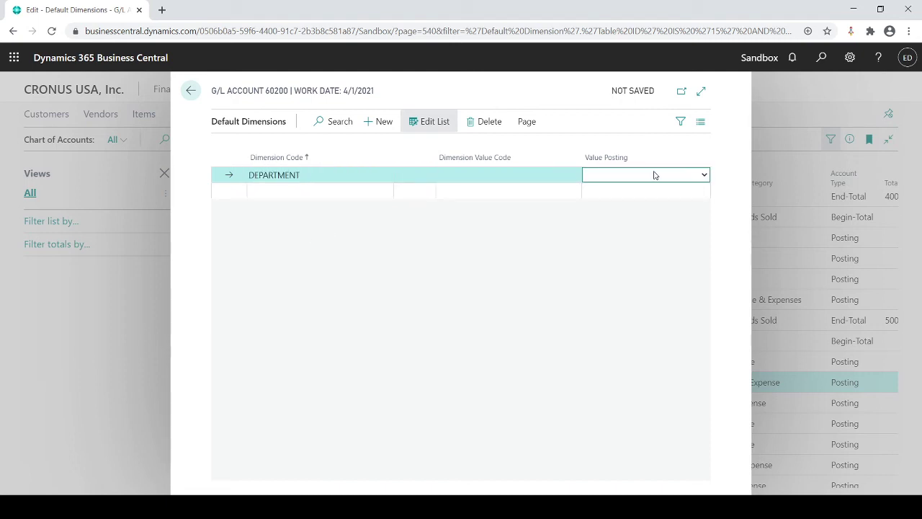
pyautogui.click(623, 206)
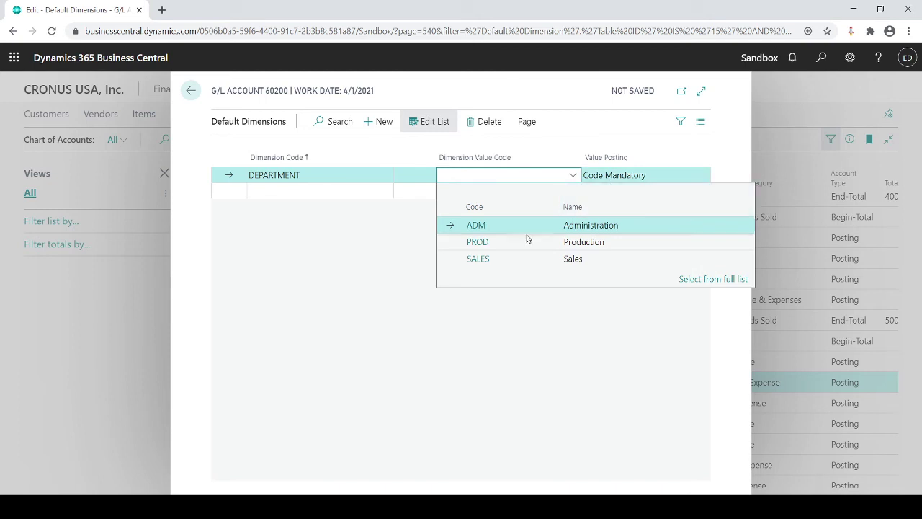
pyautogui.click(493, 243)
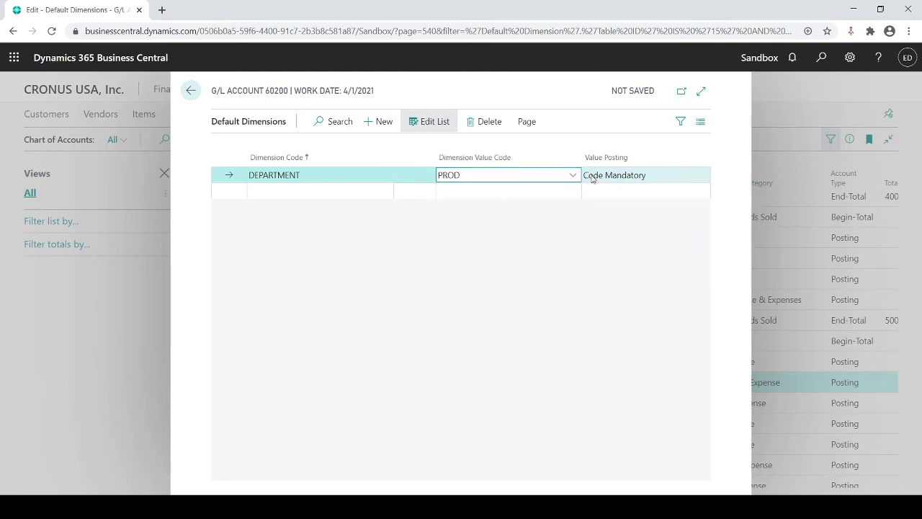
pyautogui.click(593, 180)
pyautogui.click(596, 209)
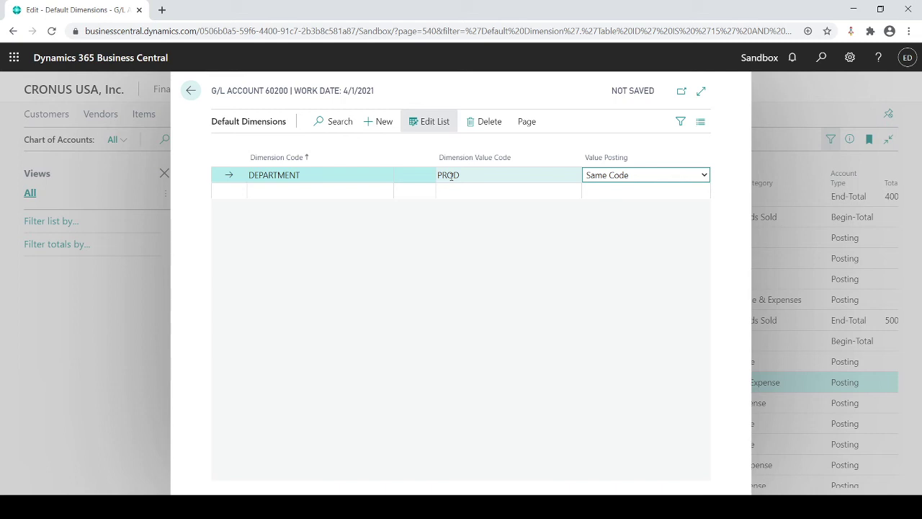
# Clear the PROD value, set Code Mandatory, discard the empty row and close the page
pyautogui.click(451, 175)
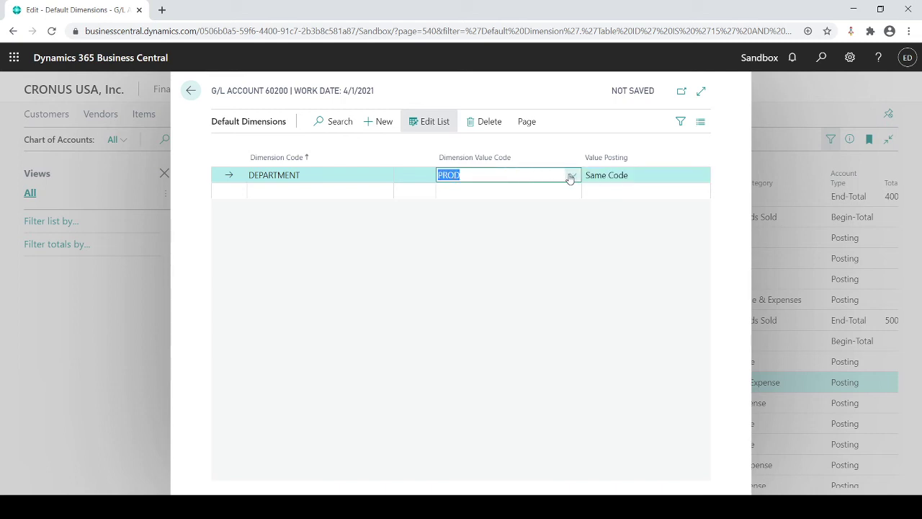
pyautogui.press('BackSpace')
pyautogui.press('Tab')
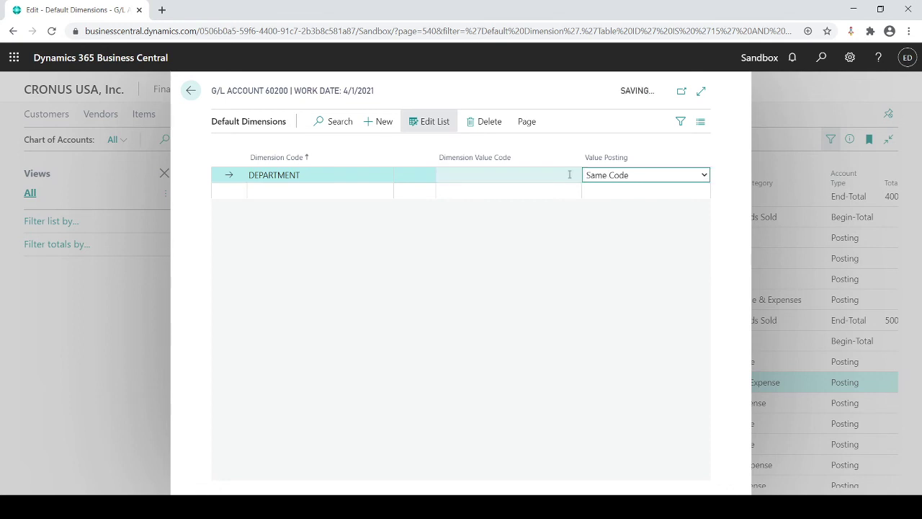
pyautogui.click(647, 198)
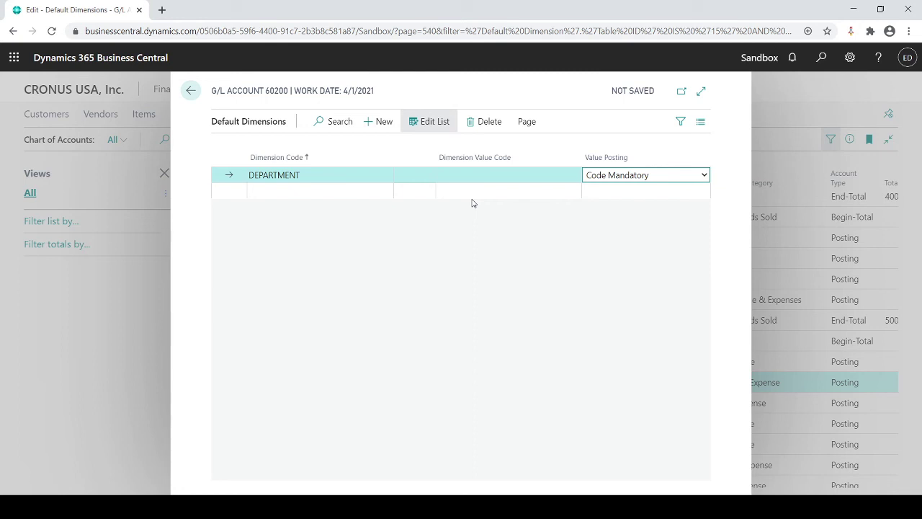
pyautogui.click(372, 175)
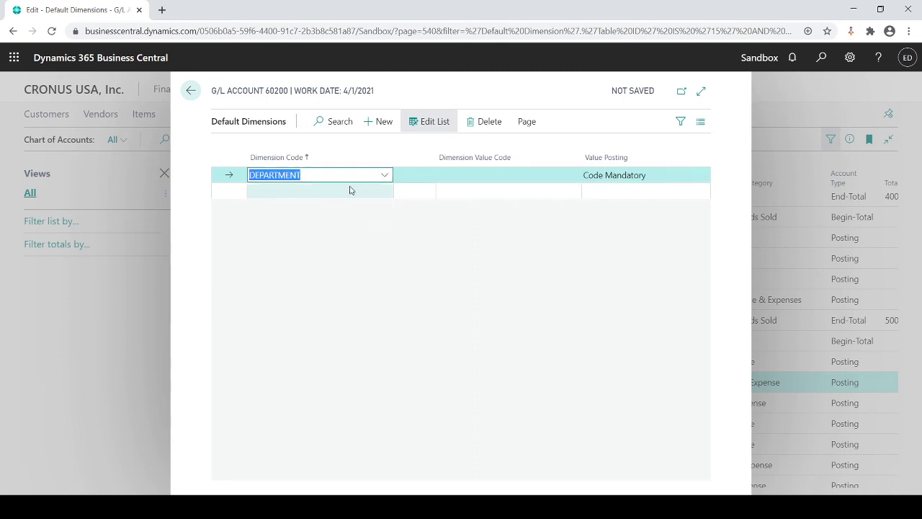
pyautogui.click(353, 190)
pyautogui.click(385, 191)
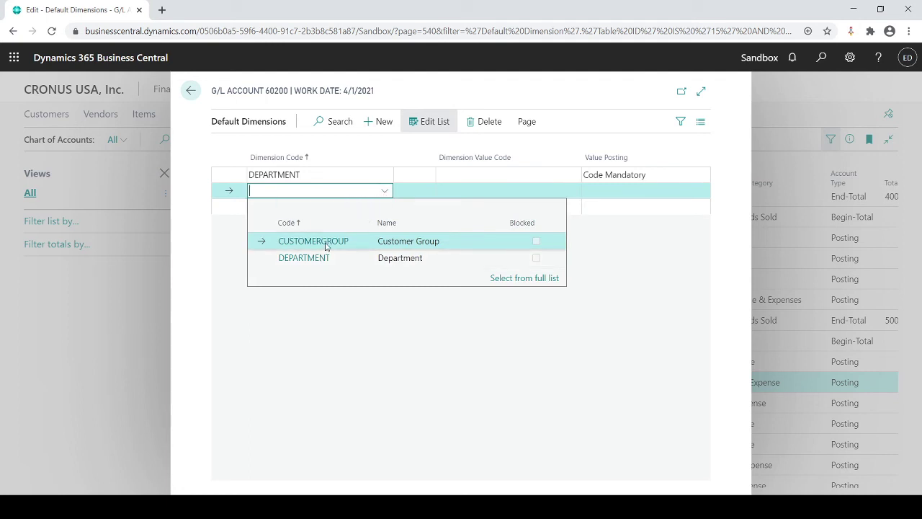
pyautogui.click(341, 178)
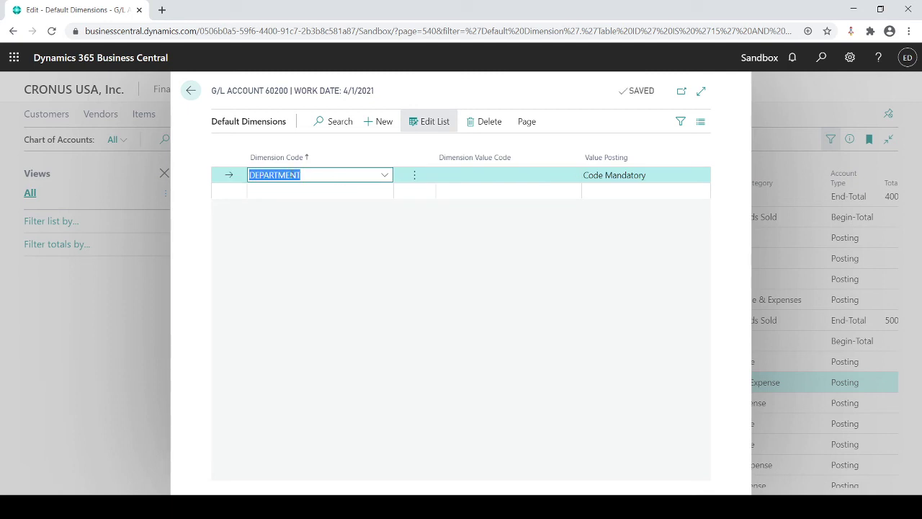
pyautogui.press('Escape')
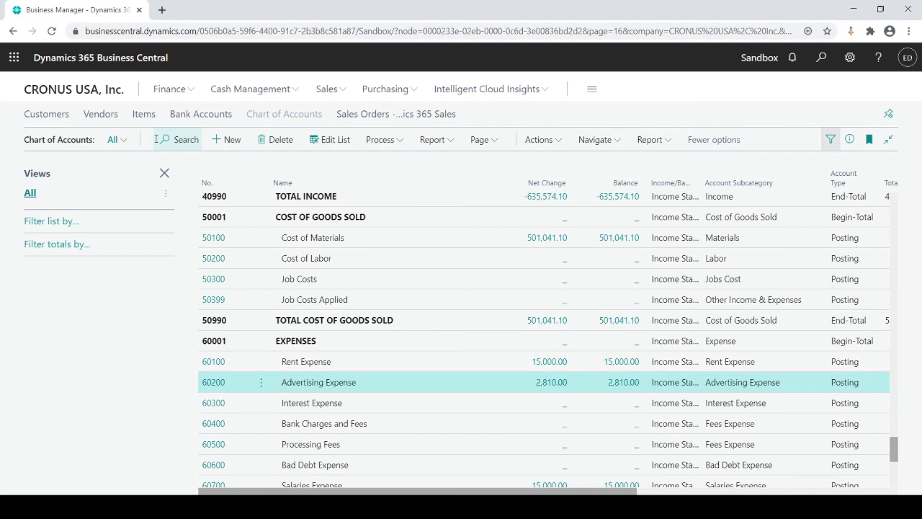
# Go from the Chart of Accounts to the DEFAULT general journal batch
pyautogui.press('Escape')
pyautogui.click(208, 91)
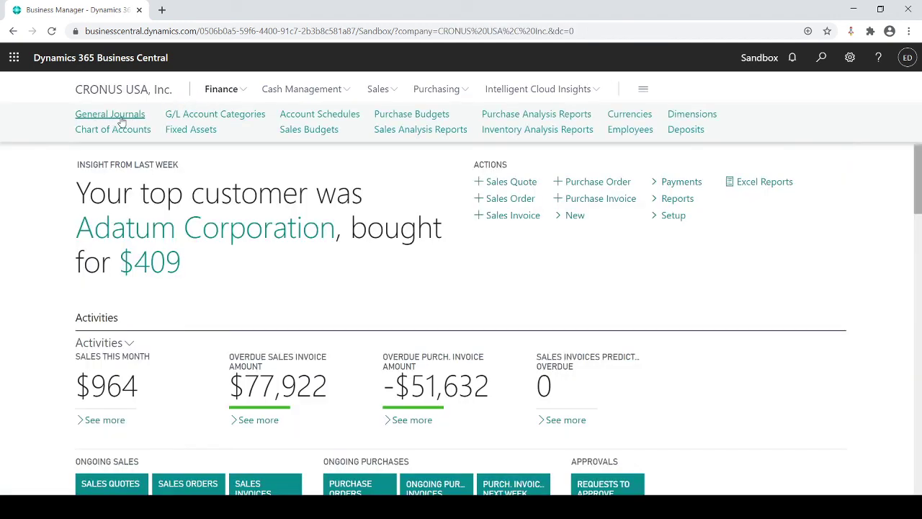
pyautogui.click(115, 115)
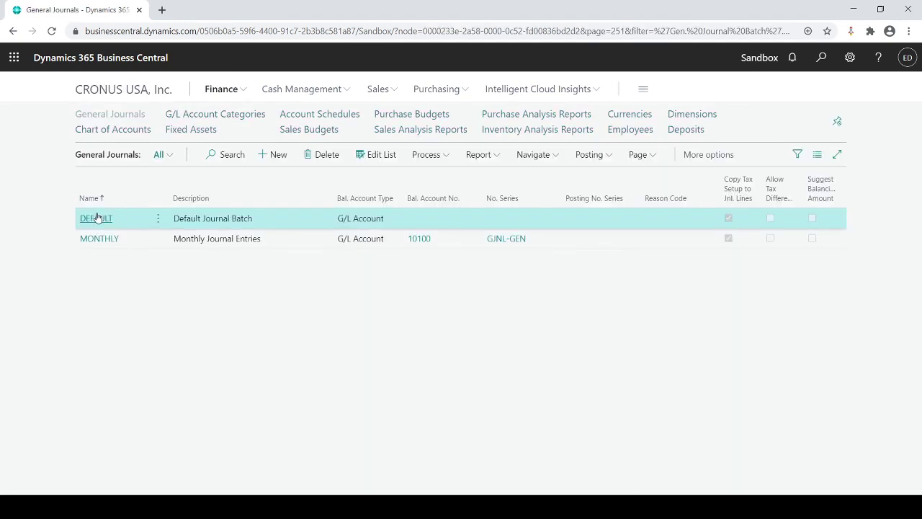
pyautogui.click(97, 217)
# Enter a line posting 400 to account 60200 with customer group SMALL and no department
pyautogui.click(335, 224)
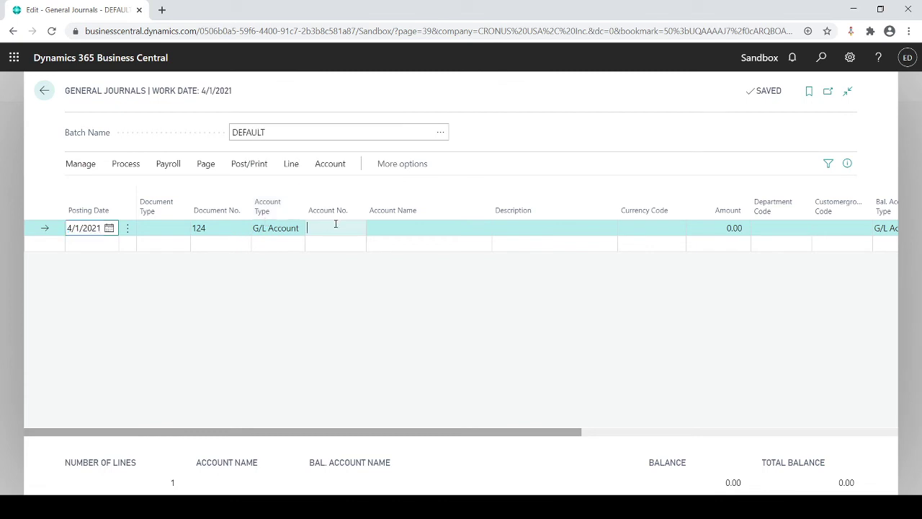
pyautogui.write('60200')
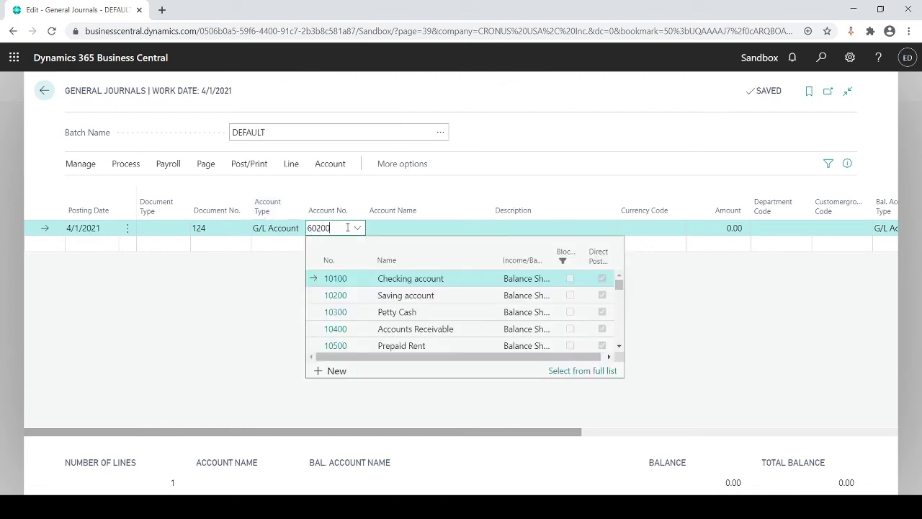
pyautogui.press('Tab')
pyautogui.press('Tab')
pyautogui.press('Tab')
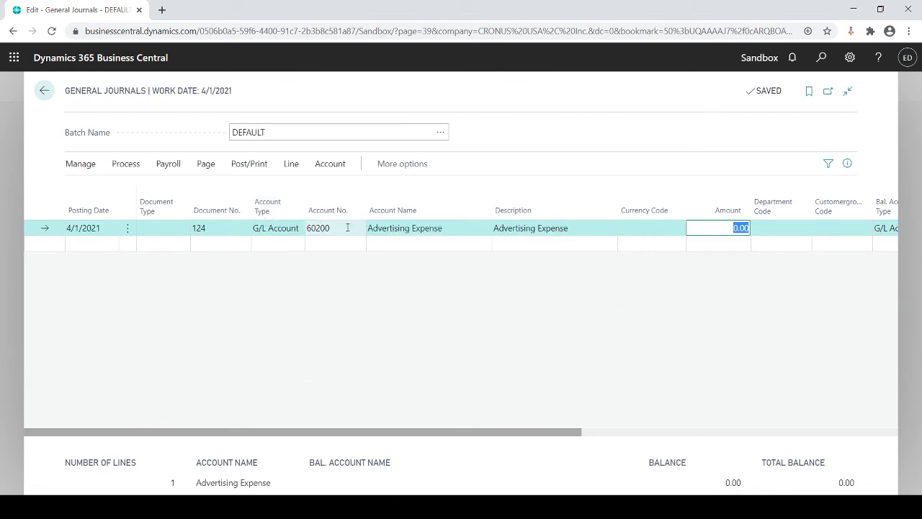
pyautogui.write('400')
pyautogui.press('Tab')
pyautogui.press('Tab')
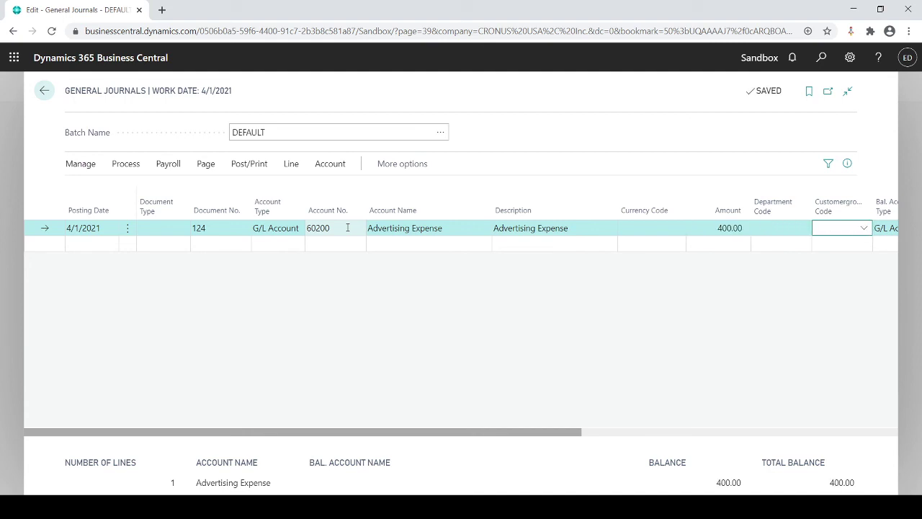
pyautogui.moveTo(774, 207)
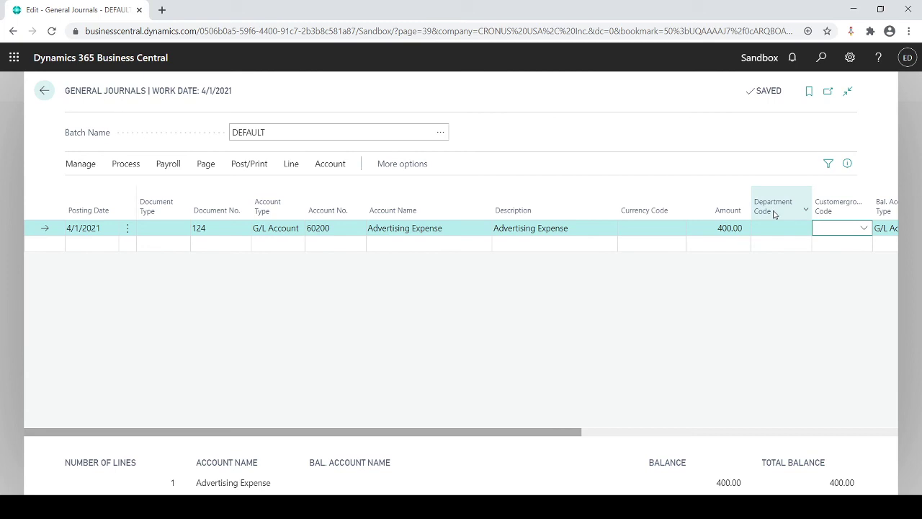
pyautogui.click(864, 227)
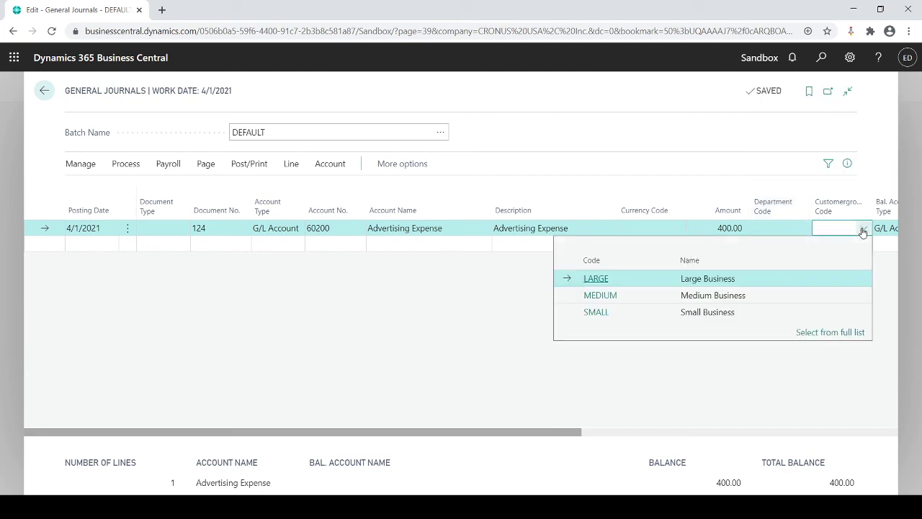
pyautogui.click(722, 317)
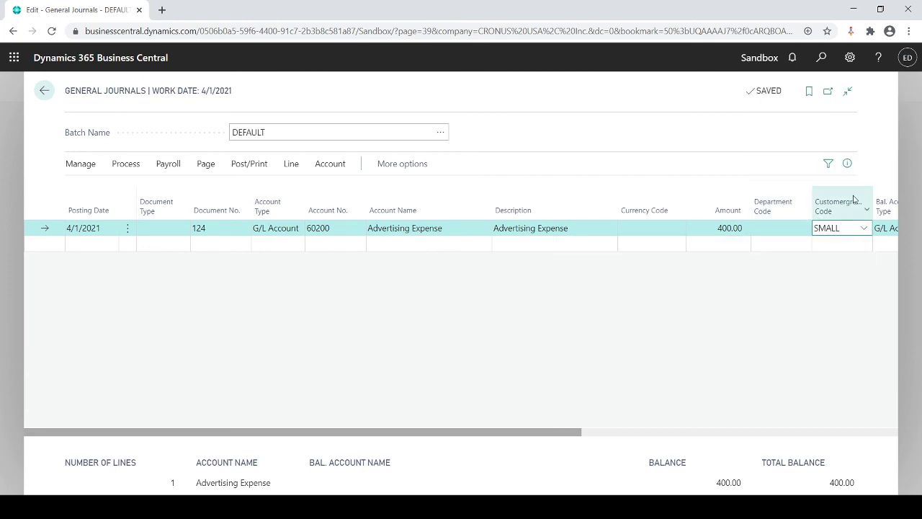
pyautogui.moveTo(779, 206)
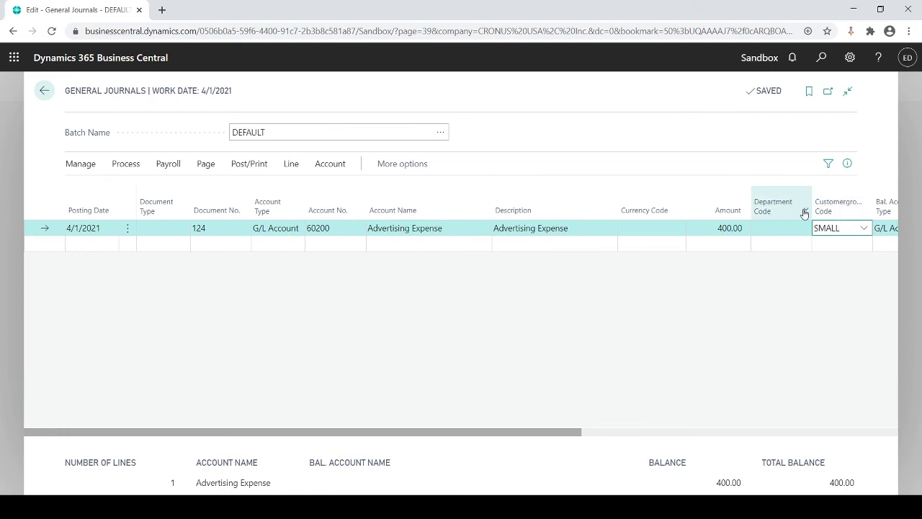
# Add a second line crediting -400 to account 40200 with customer group SMALL
pyautogui.click(229, 245)
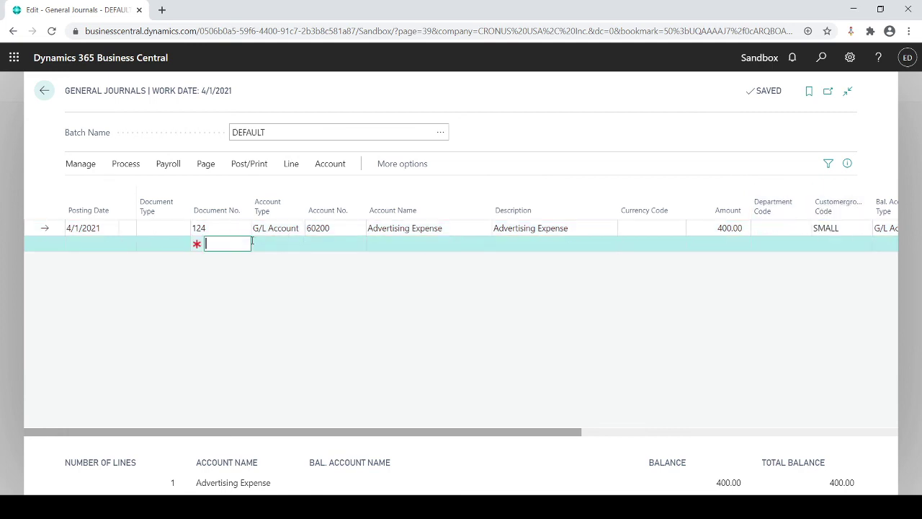
pyautogui.click(312, 243)
pyautogui.write('4')
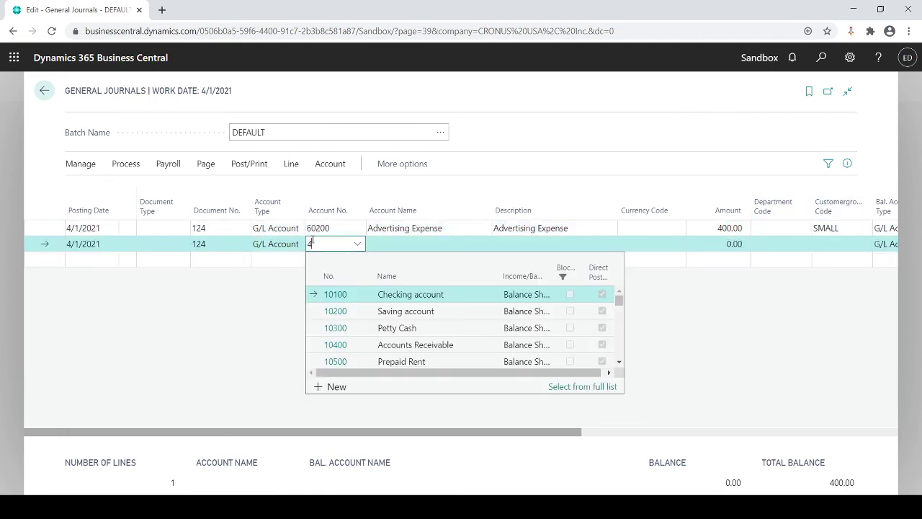
pyautogui.write('0200')
pyautogui.press('Tab')
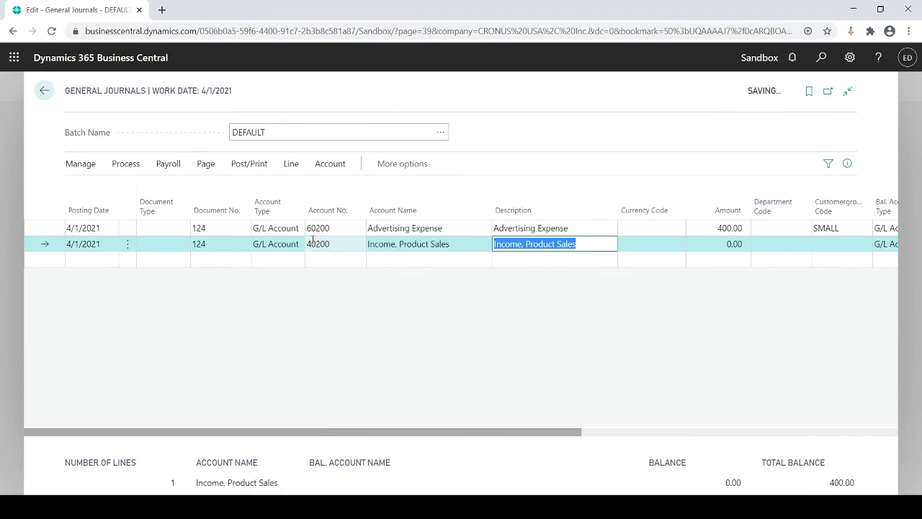
pyautogui.press('Tab')
pyautogui.press('Tab')
pyautogui.write('-40')
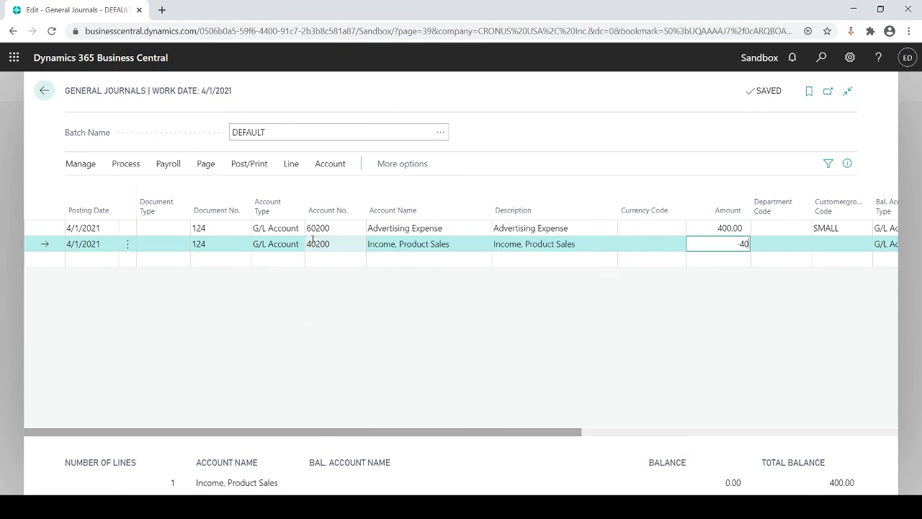
pyautogui.write('0')
pyautogui.press('Tab')
pyautogui.press('Tab')
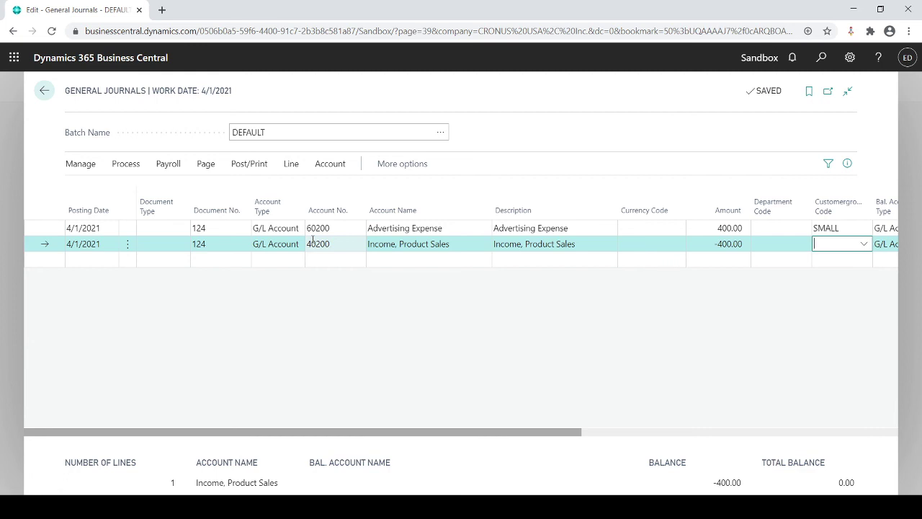
pyautogui.write('s')
pyautogui.press('Tab')
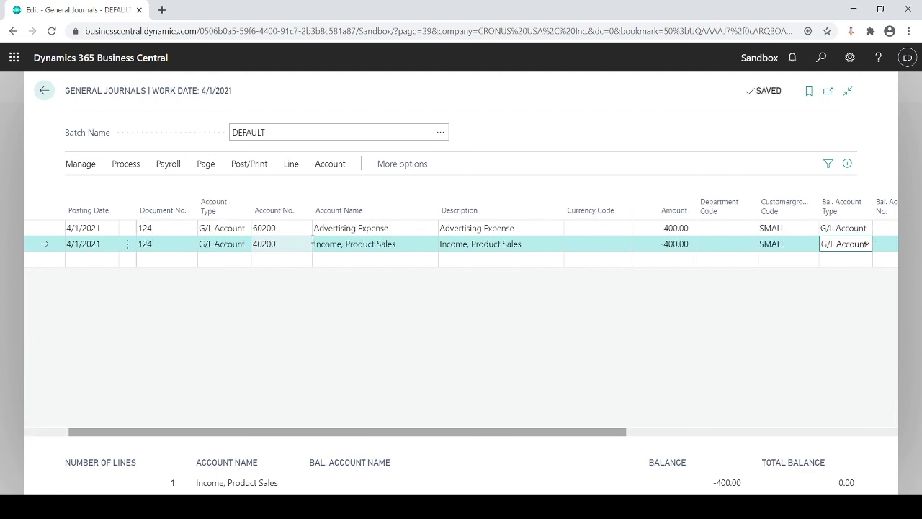
# Set department PROD on the 40200 line, then move up to the 60200 line's department
pyautogui.hotkey('shift', 'Tab')
pyautogui.hotkey('shift', 'Tab')
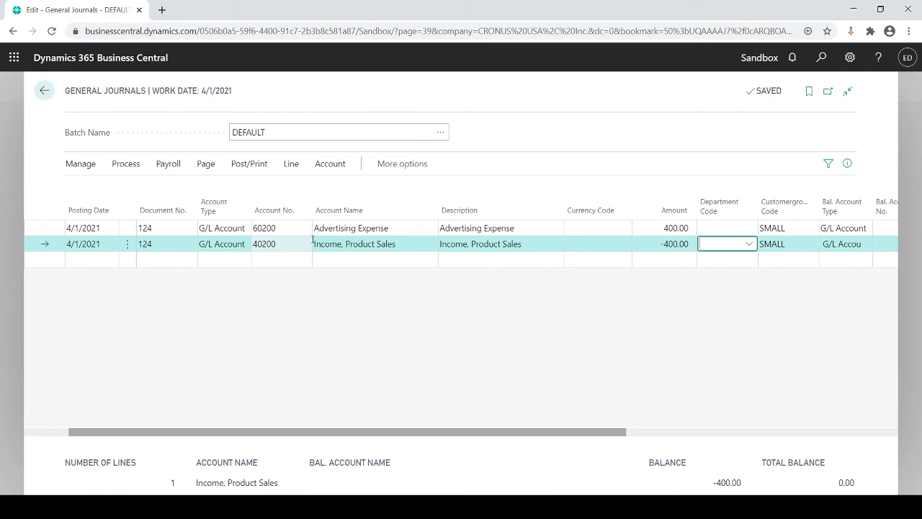
pyautogui.write('pr')
pyautogui.press('Return')
pyautogui.press('Tab')
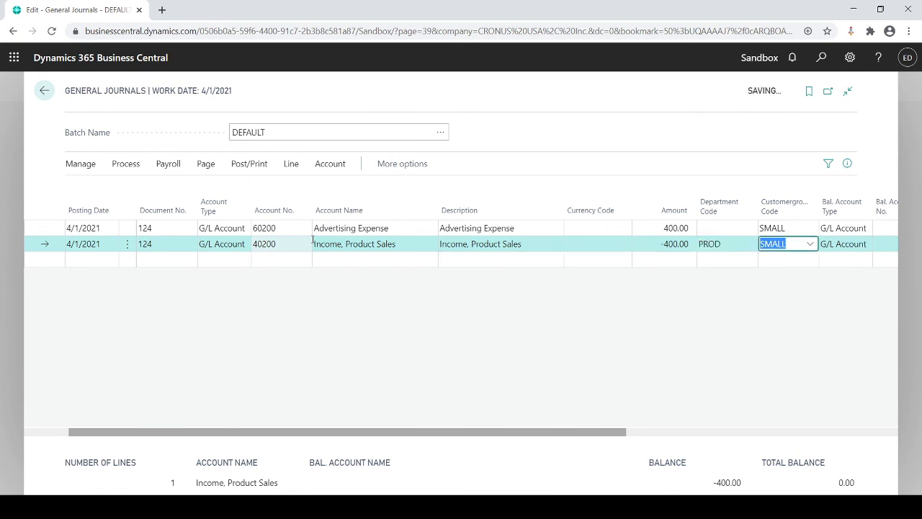
pyautogui.hotkey('shift', 'Tab')
pyautogui.press('Up')
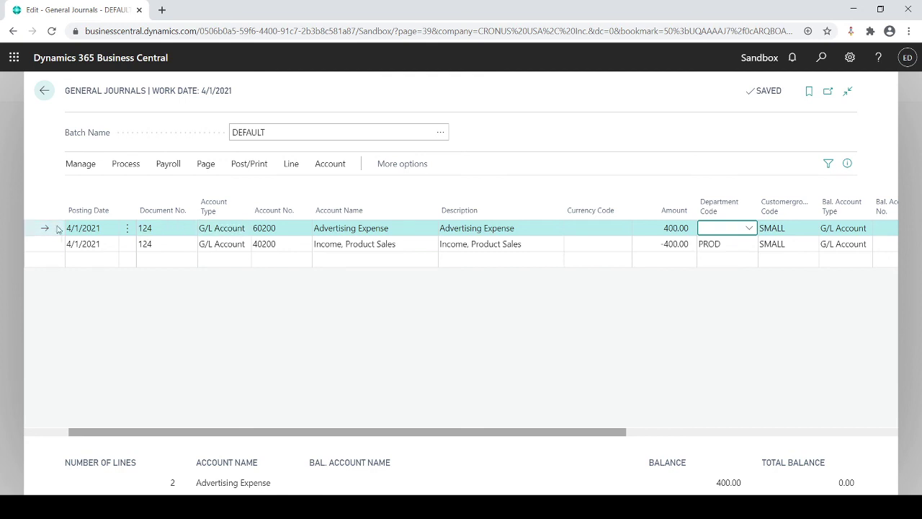
# Try posting the journal, dismiss the missing-department error for 60200, then set line 1's Department Code to PROD
pyautogui.click(234, 166)
pyautogui.click(77, 189)
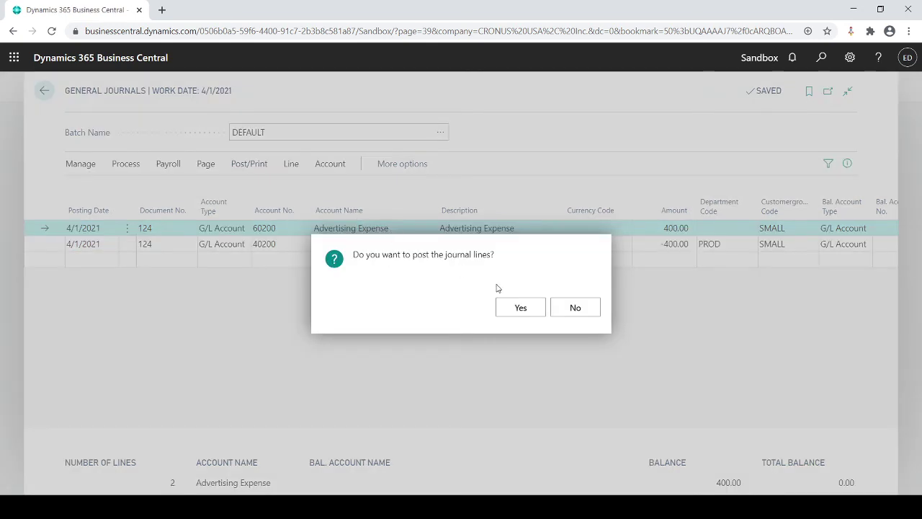
pyautogui.click(512, 315)
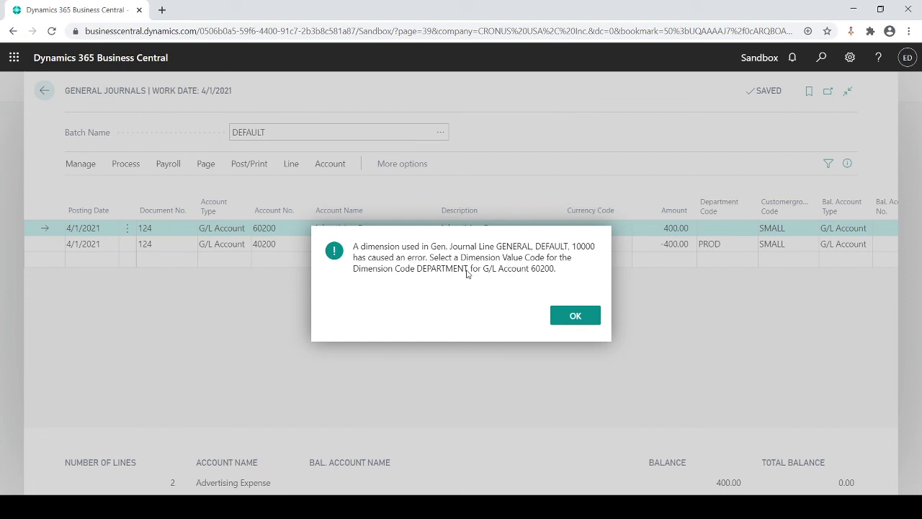
pyautogui.click(568, 320)
pyautogui.click(715, 229)
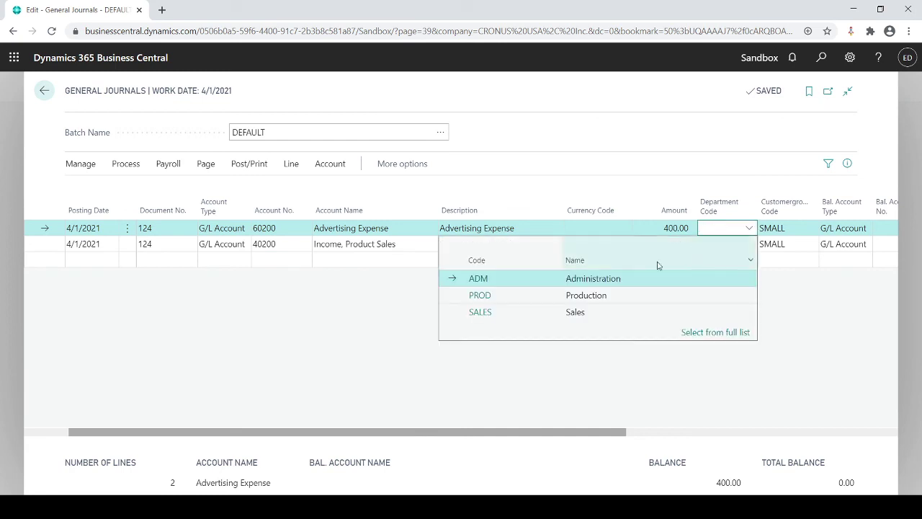
pyautogui.click(494, 294)
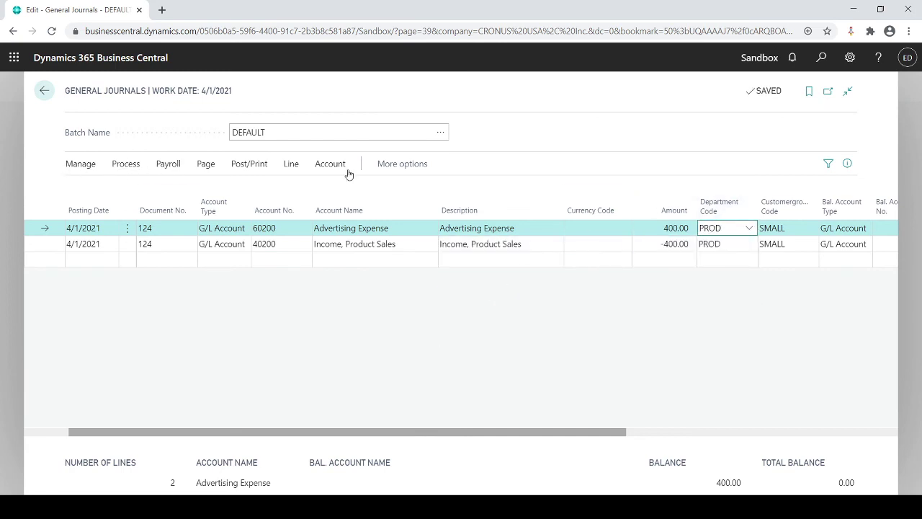
# Post document 124's two journal lines and acknowledge the success message
pyautogui.click(251, 163)
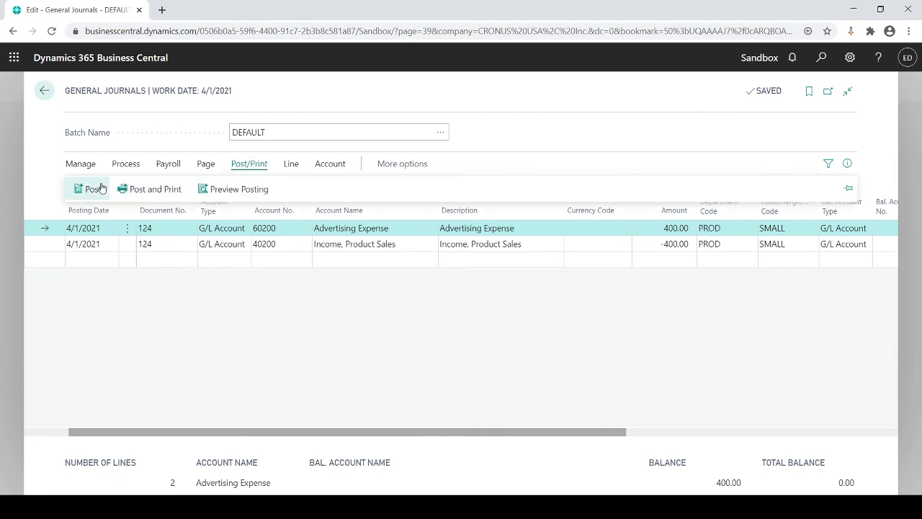
pyautogui.click(96, 188)
pyautogui.click(502, 307)
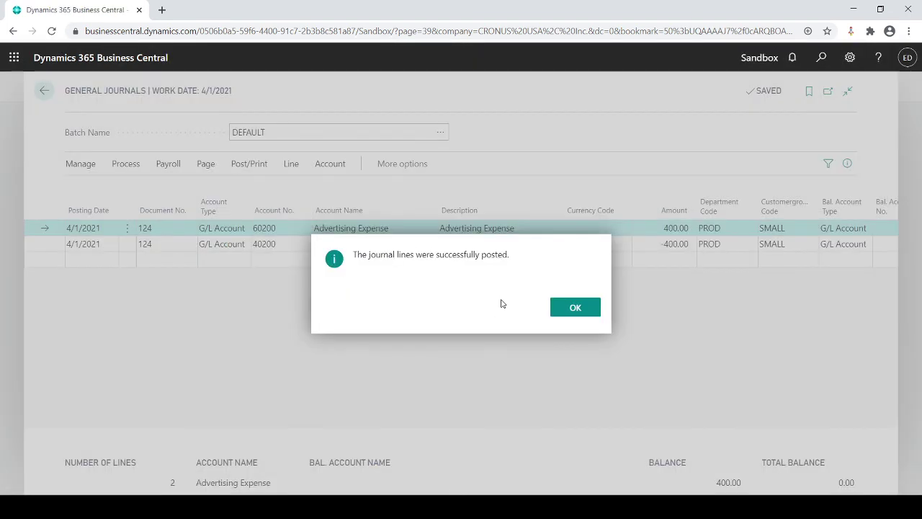
pyautogui.click(573, 310)
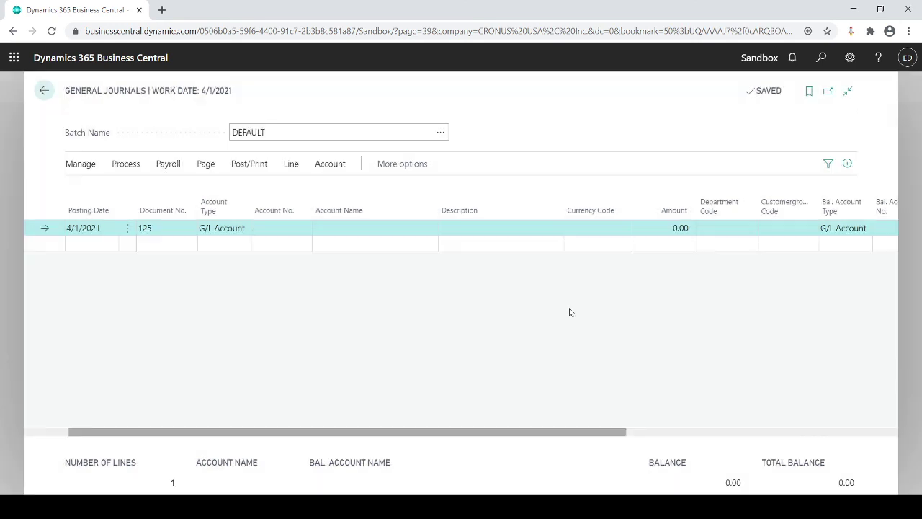